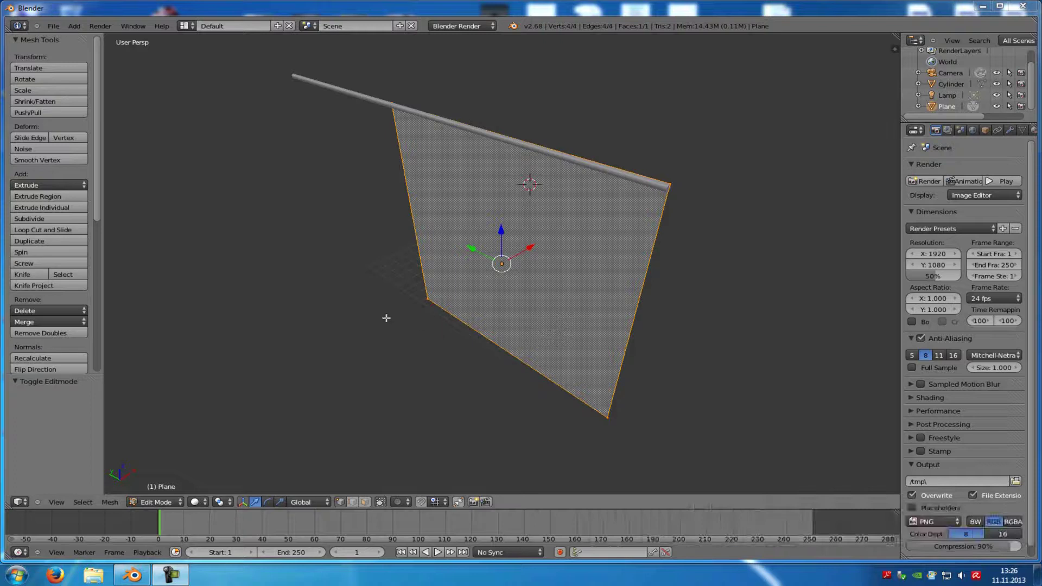
Subdivide the plane's mesh four times into a 16 by 16 grid of faces.
middle_drag(382, 319, 448, 303)
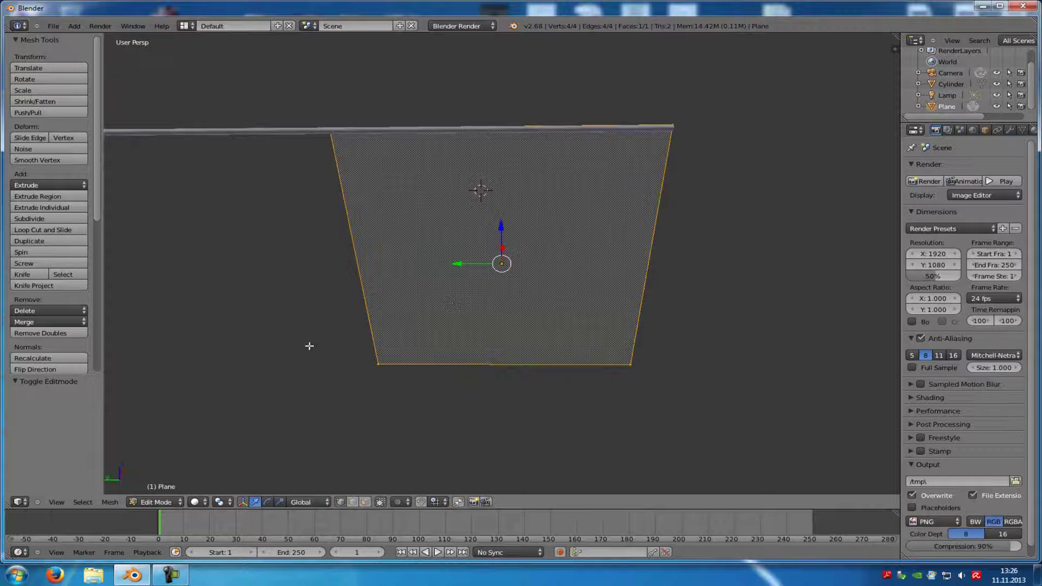
middle_drag(309, 346, 307, 344)
key(w)
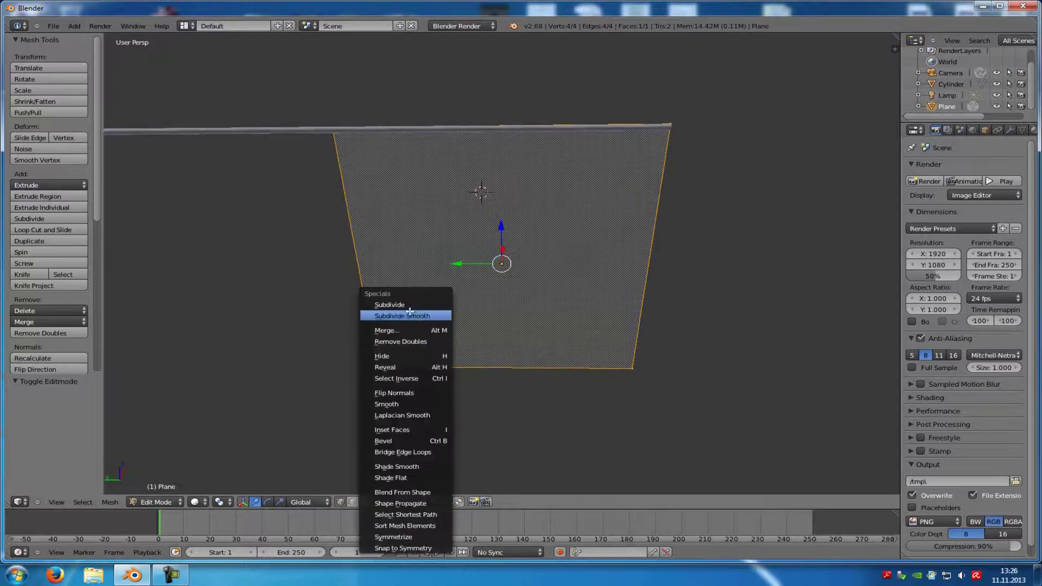
click(407, 305)
key(w)
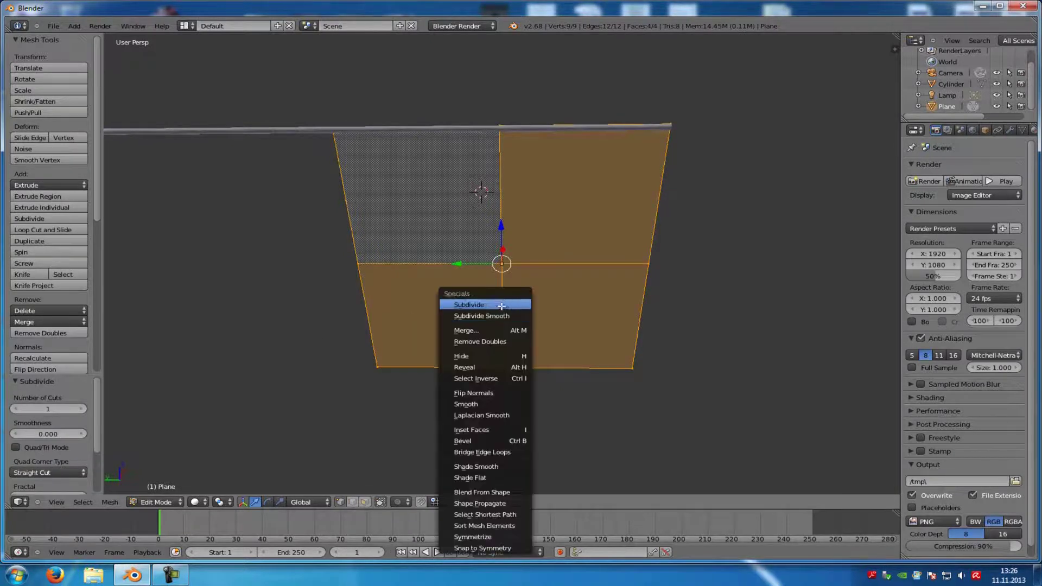
click(501, 306)
key(w)
click(535, 302)
key(w)
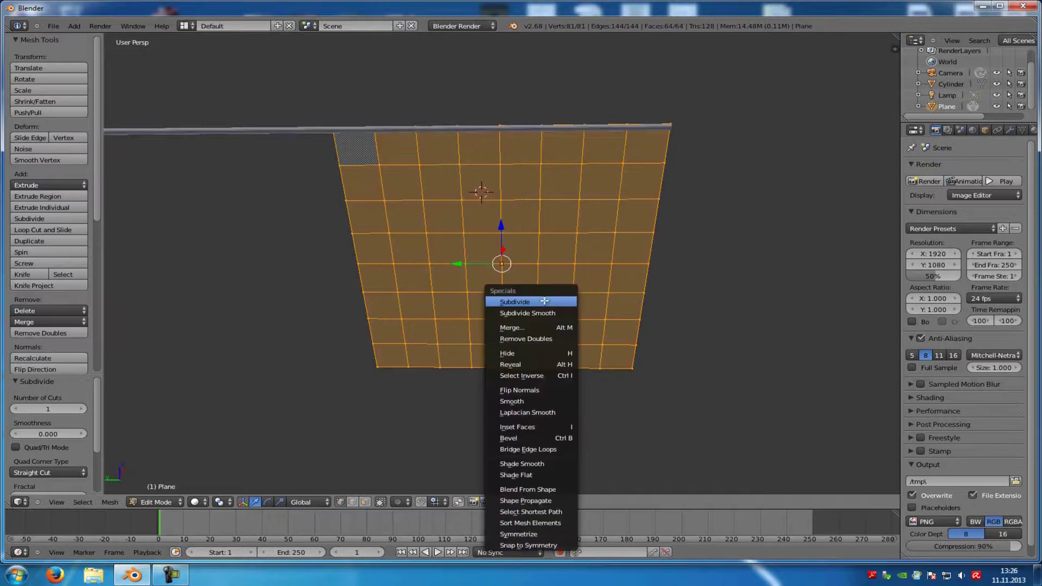
click(544, 301)
Return to Object Mode and join the cylinder pole with the plane, keeping the plane as the active object.
middle_drag(542, 298, 705, 290)
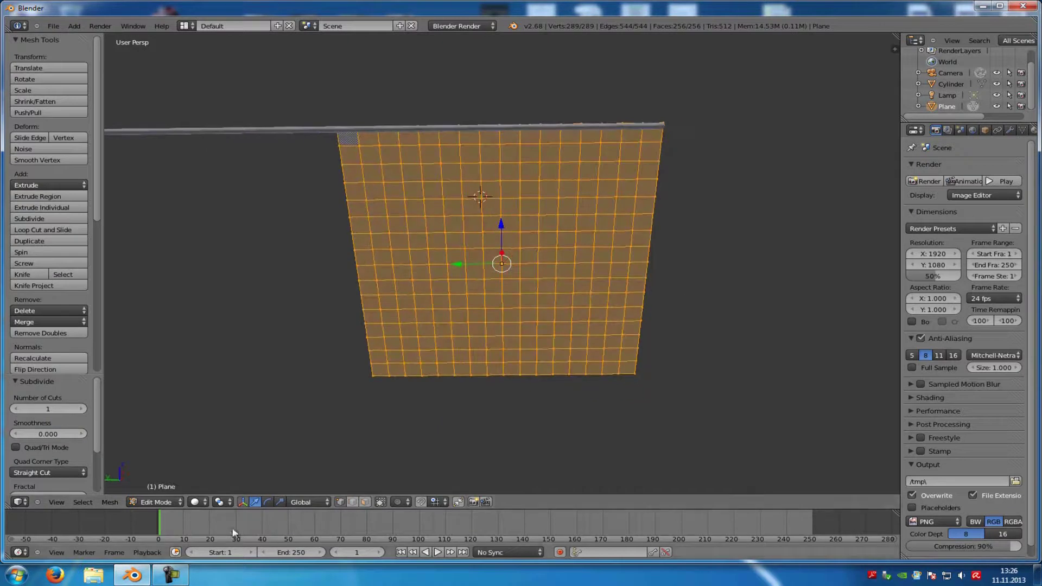
click(156, 502)
click(154, 495)
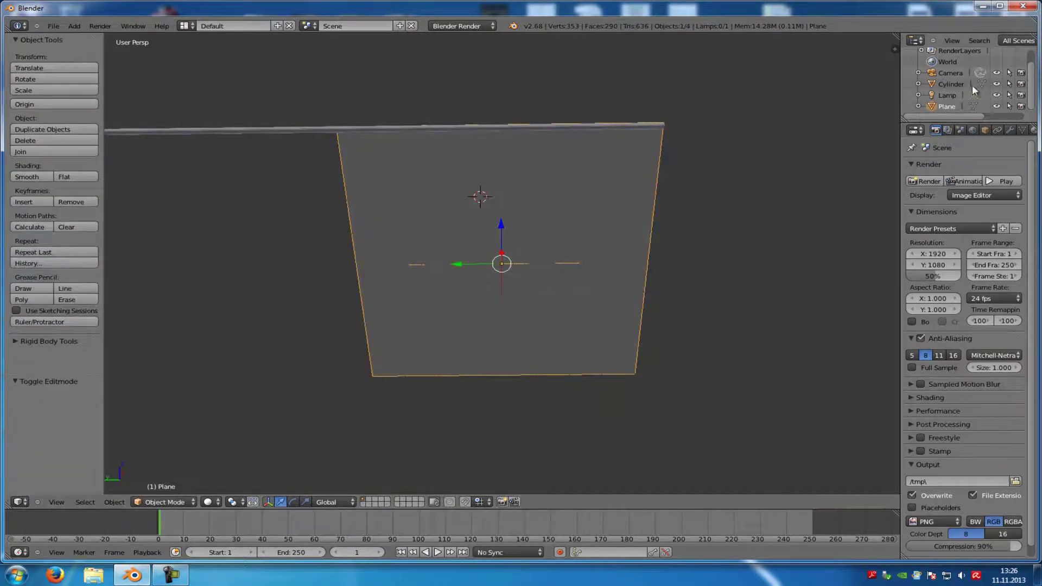
click(949, 83)
click(951, 105)
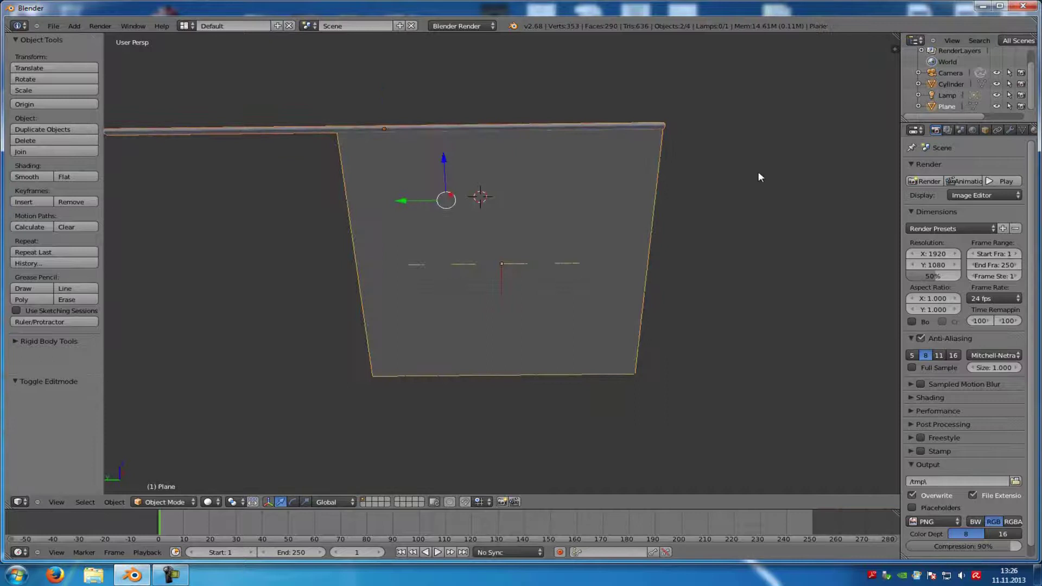
key(ctrl+j)
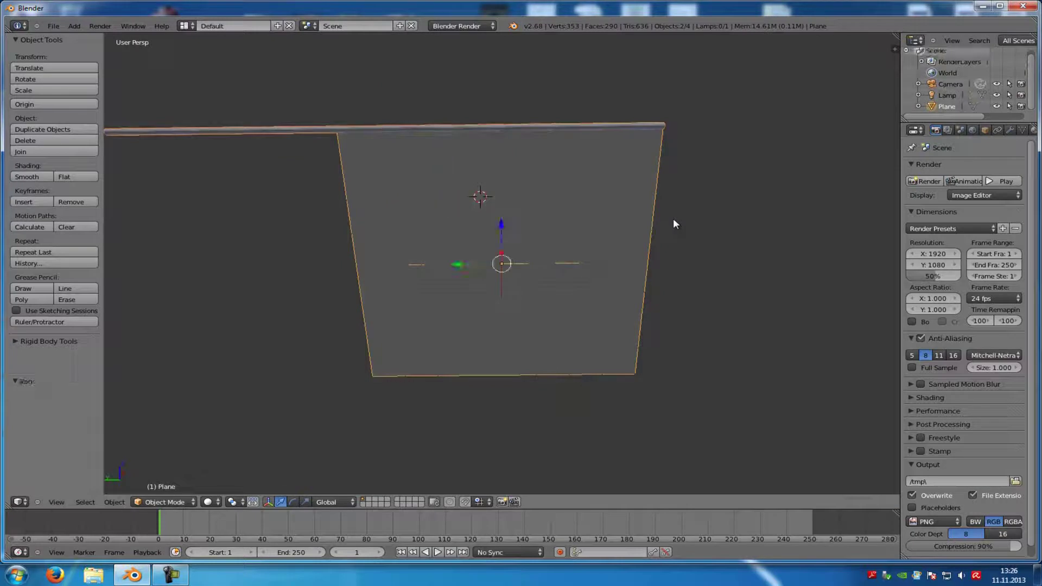
middle_drag(687, 235, 745, 256)
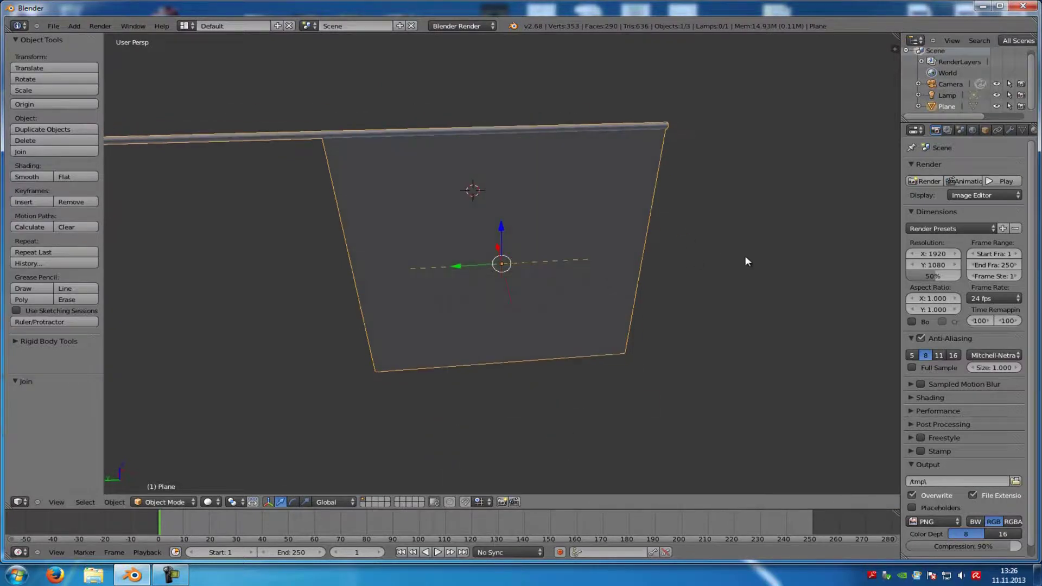
Add a single-bone armature and move it along Y and about -11 units along X to stand beside the plane.
click(71, 24)
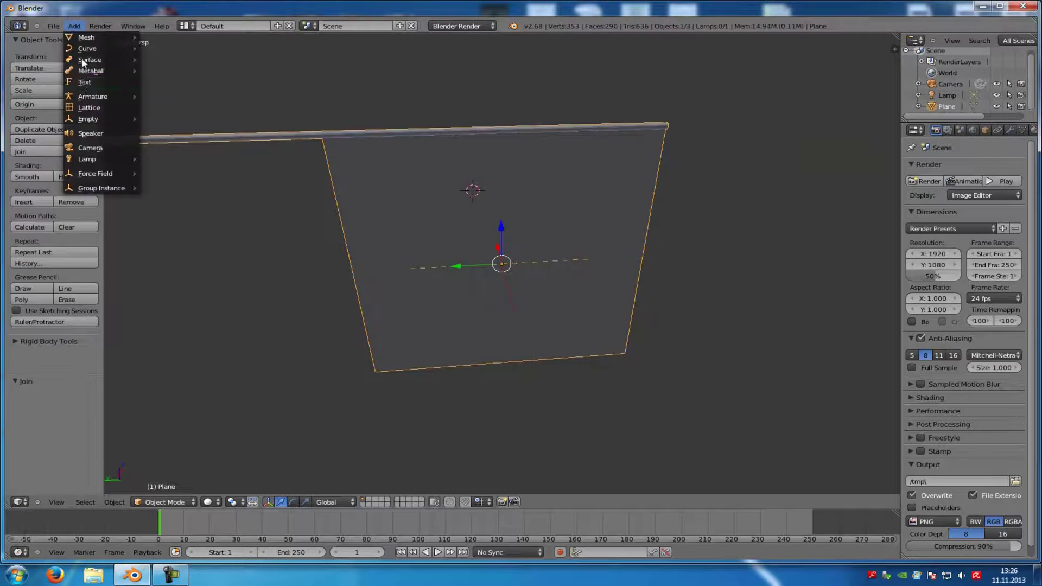
mouse_move(87, 93)
click(160, 98)
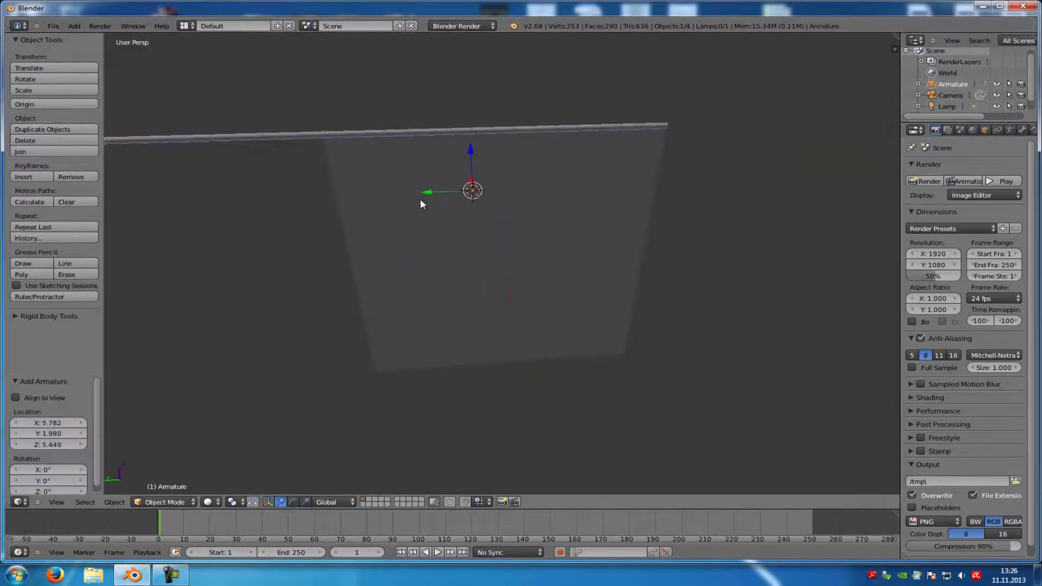
key(g)
key(y)
click(613, 208)
key(g)
key(x)
click(700, 217)
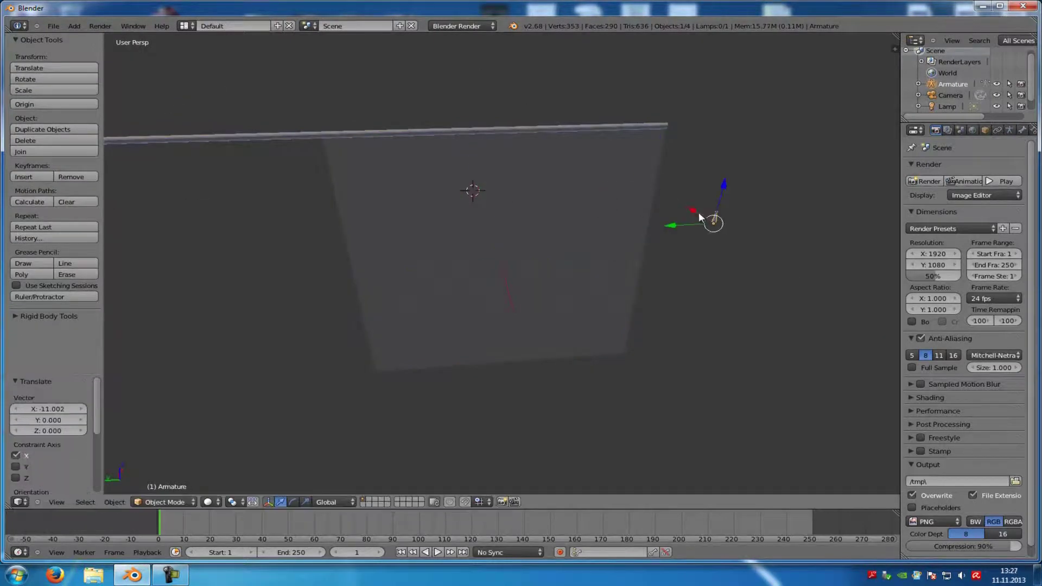
Scale the armature up by about 5.33 and again by about 1.49, and extrude a second bone upward from its tip in Edit Mode.
key(s)
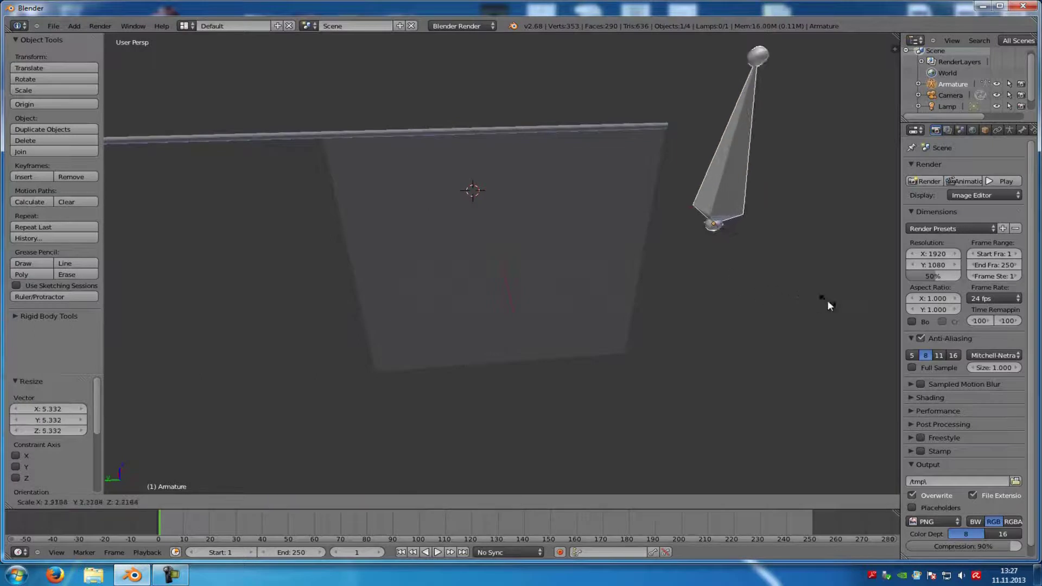
click(777, 294)
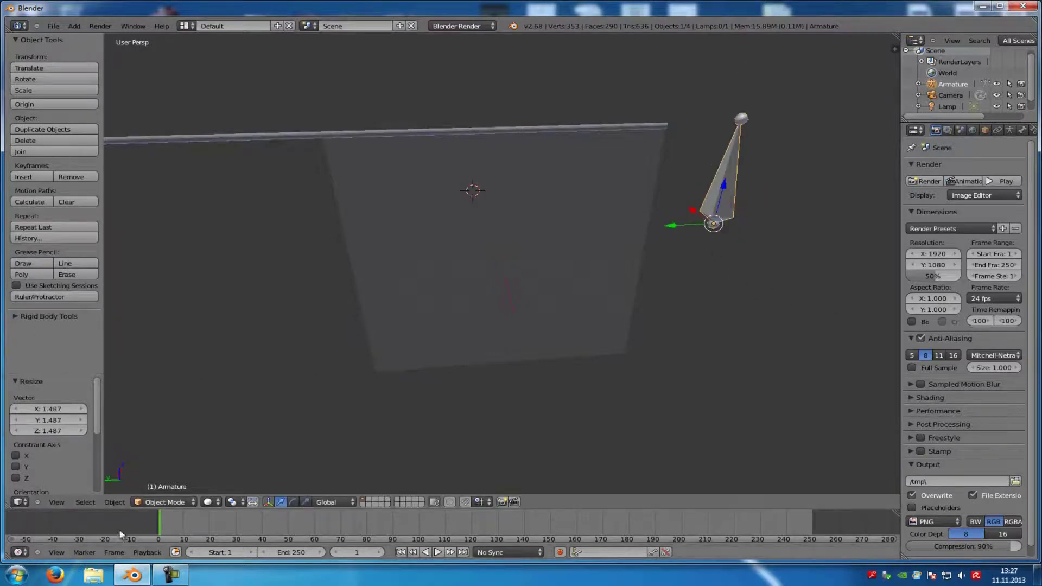
click(164, 502)
click(172, 474)
middle_drag(728, 302, 768, 251)
key(e)
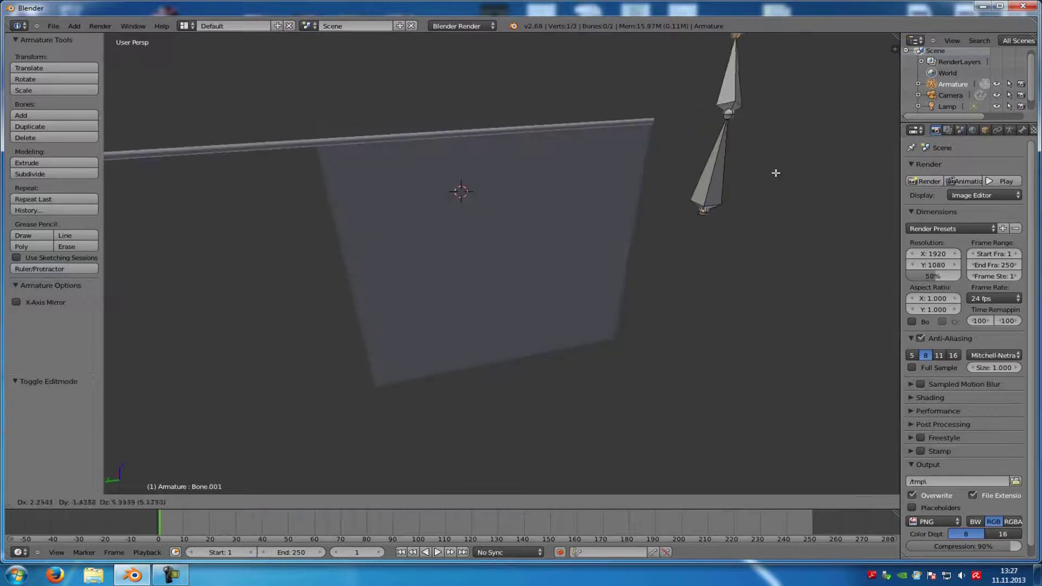
click(775, 172)
Adjust the second bone's tip along X and Y so that it stands roughly in line above the first bone.
middle_drag(792, 161, 811, 214)
key(g)
key(x)
click(707, 177)
key(g)
key(y)
click(565, 137)
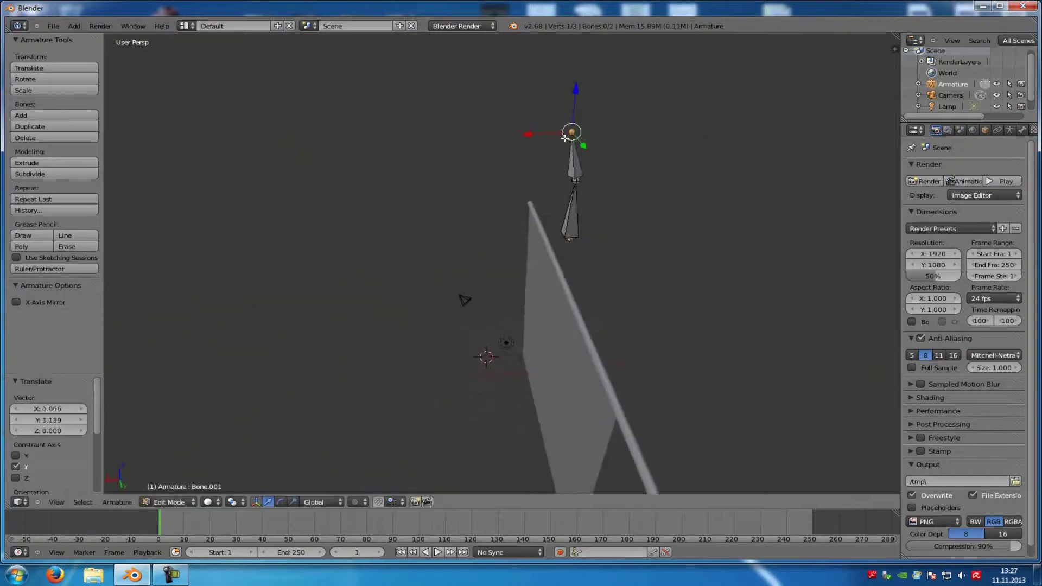
key(g)
key(x)
click(542, 133)
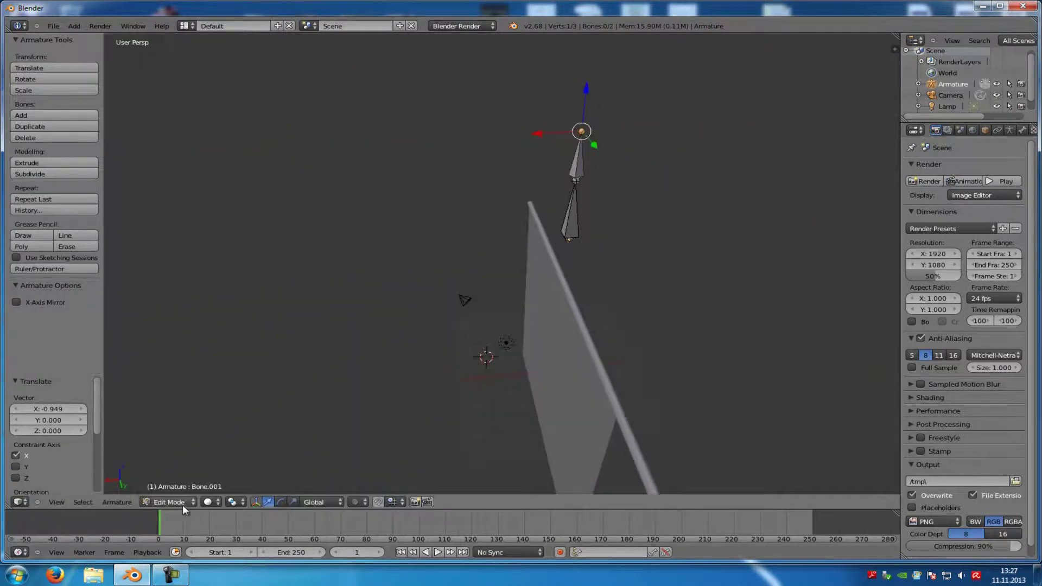
In Object Mode, move the armature about 8.15 units along X and about 15 units along Y toward the plane's middle.
click(183, 502)
click(173, 492)
middle_drag(776, 258, 639, 308)
key(g)
key(x)
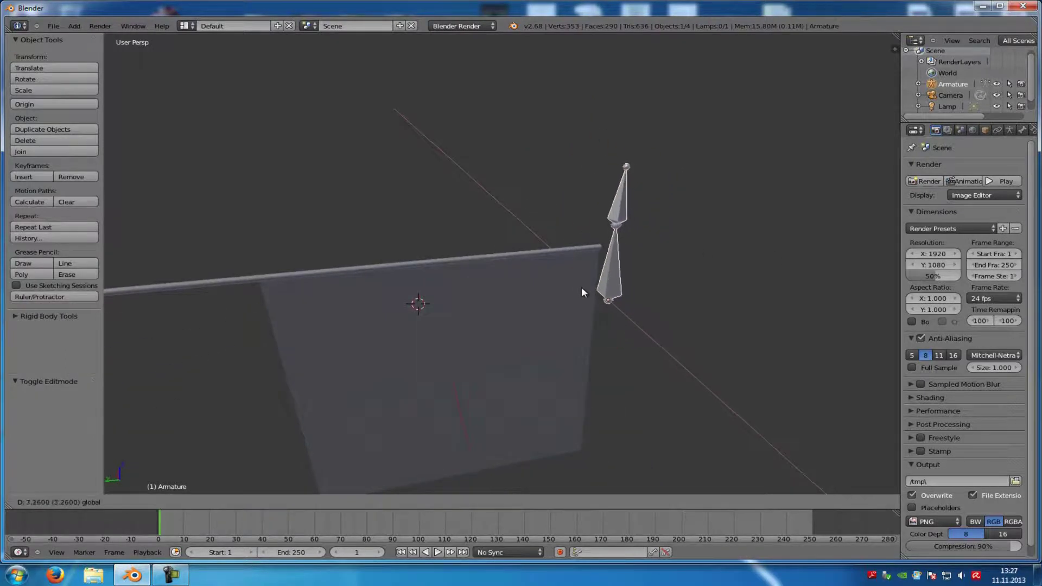
click(591, 291)
key(g)
key(y)
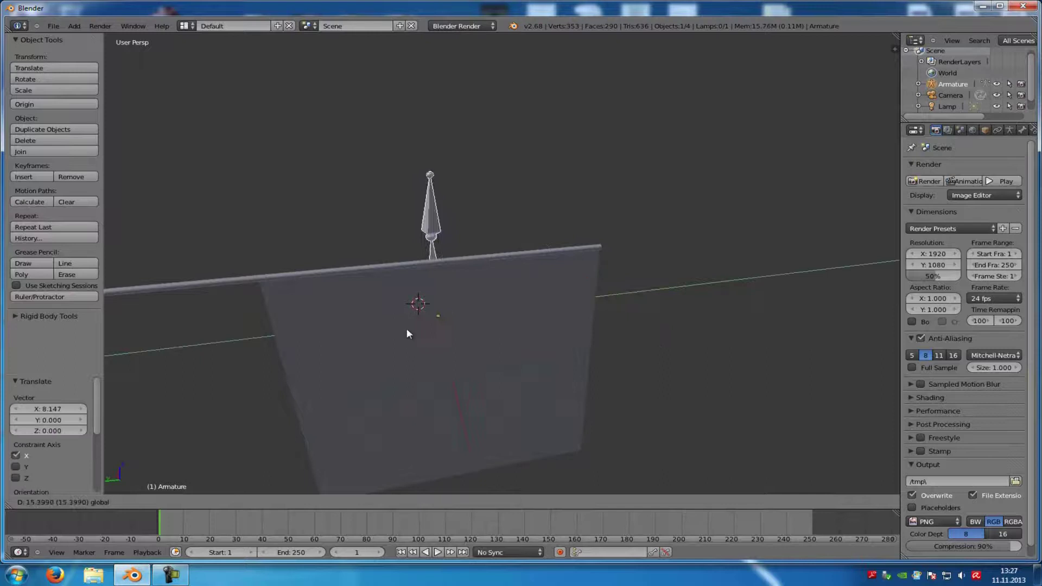
click(411, 321)
Lower the armature about 9.29 units along Z and shift it about -2.78 units along X to sit at the plane.
key(g)
key(z)
click(448, 364)
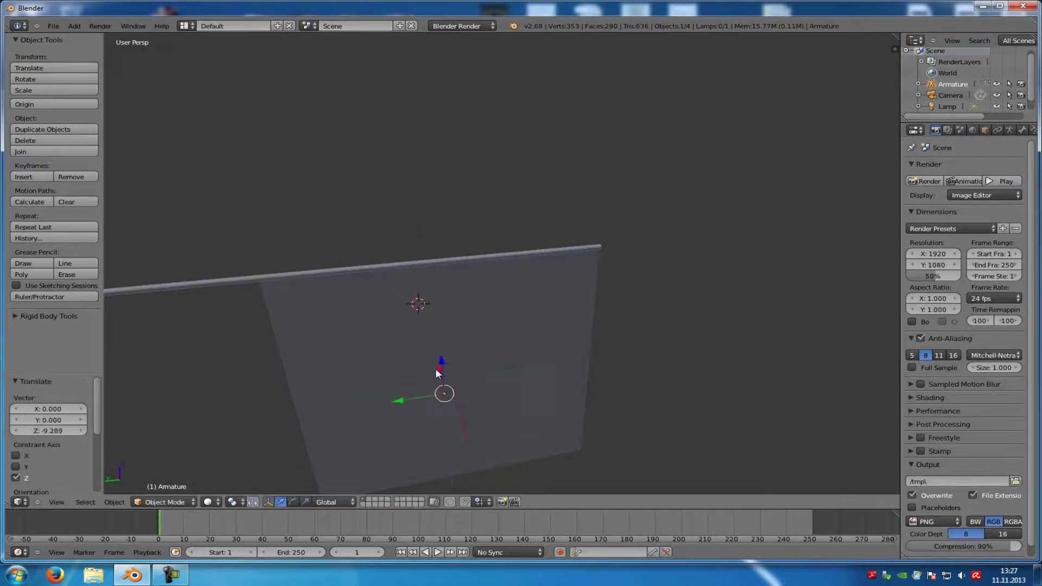
key(g)
key(x)
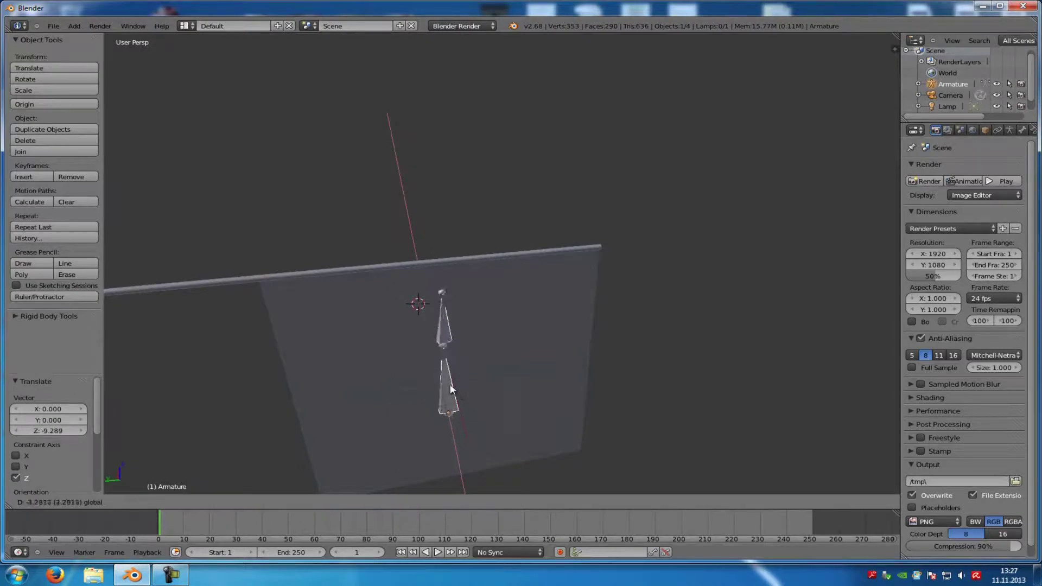
click(451, 383)
Parent the plane to the armature using Armature Deform With Automatic Weights.
scroll(966, 100, down, 1)
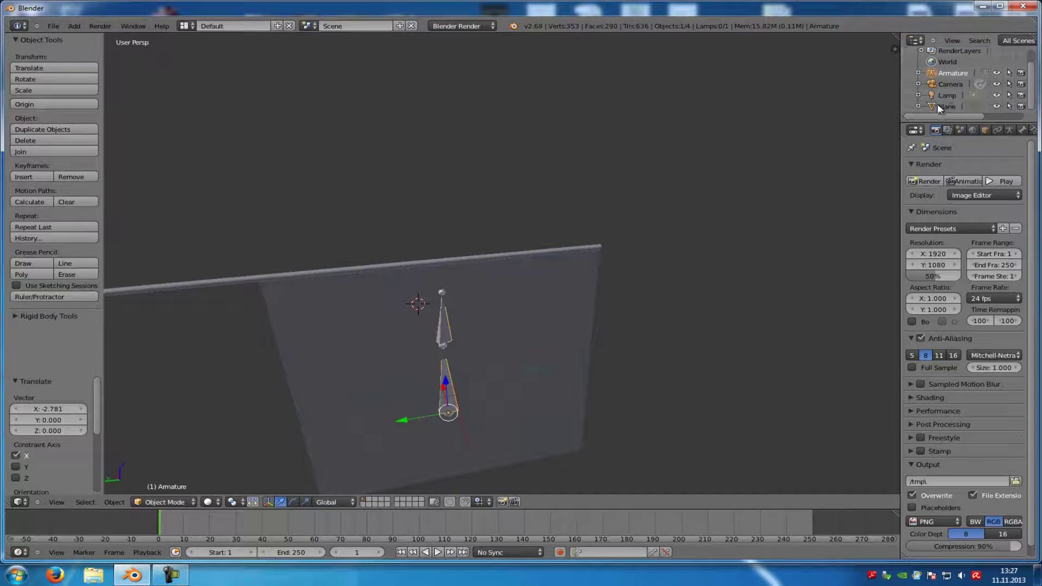
click(940, 107)
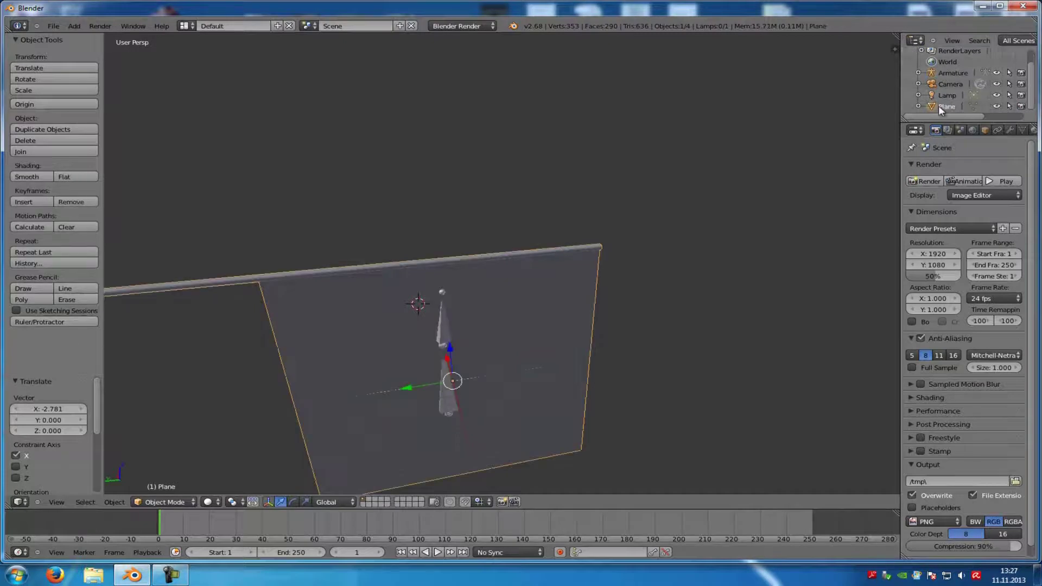
ctrl+click(956, 73)
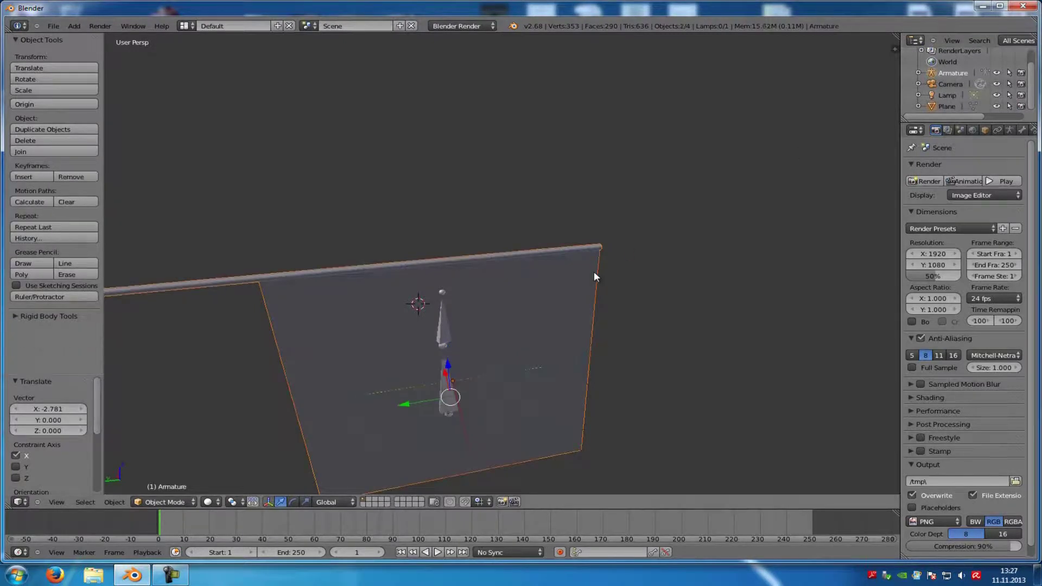
key(ctrl+p)
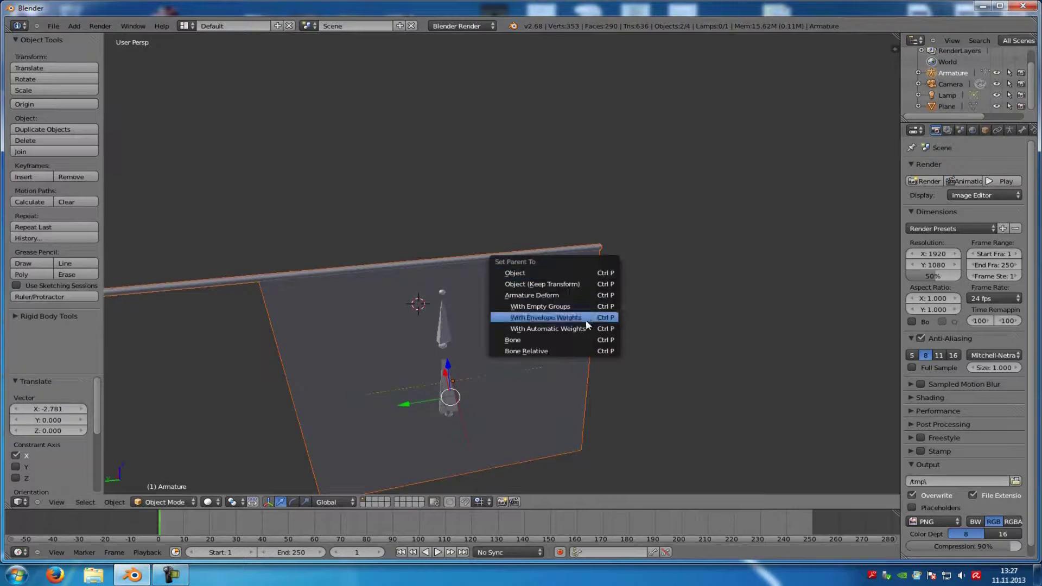
click(573, 328)
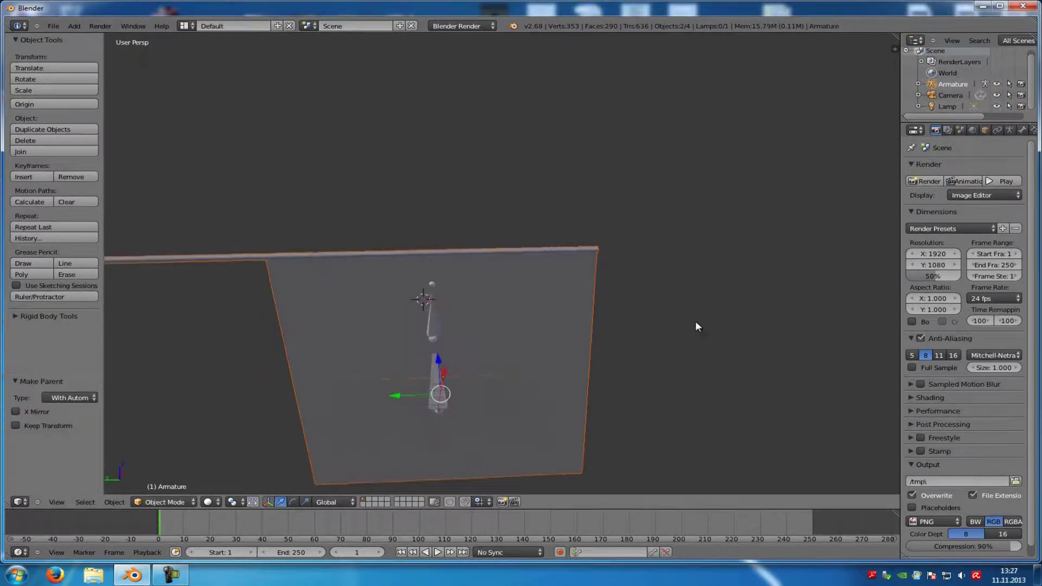
Select the plane under the armature and make Bone the active group in its vertex groups.
middle_drag(698, 326, 694, 321)
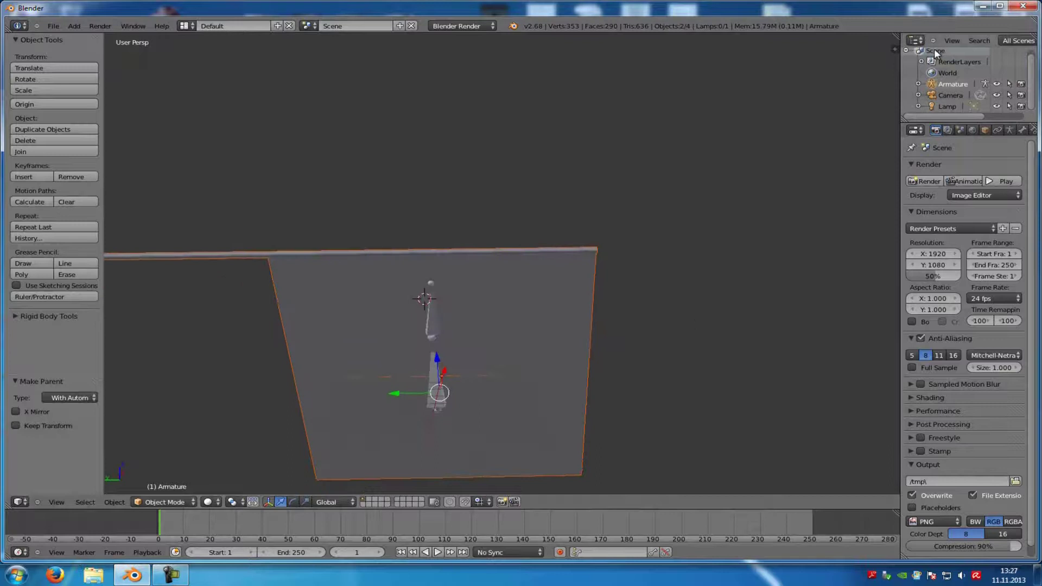
click(917, 83)
scroll(967, 80, down, 3)
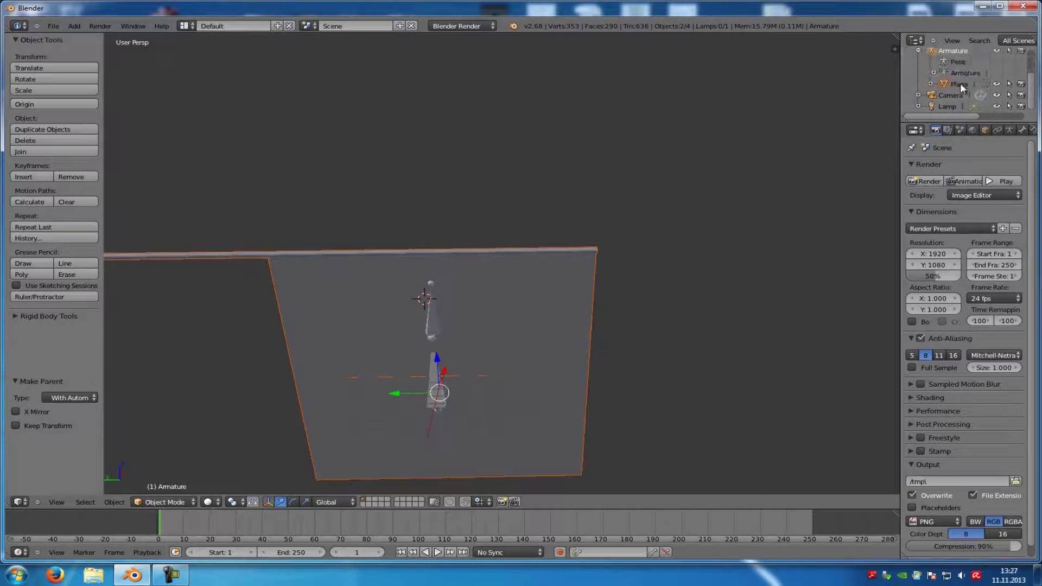
click(959, 83)
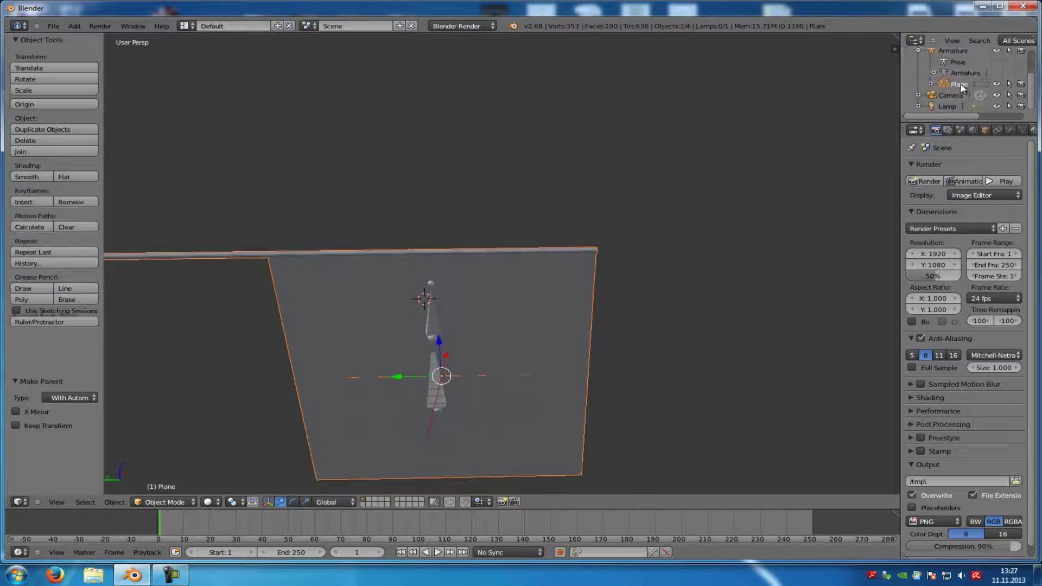
click(1023, 131)
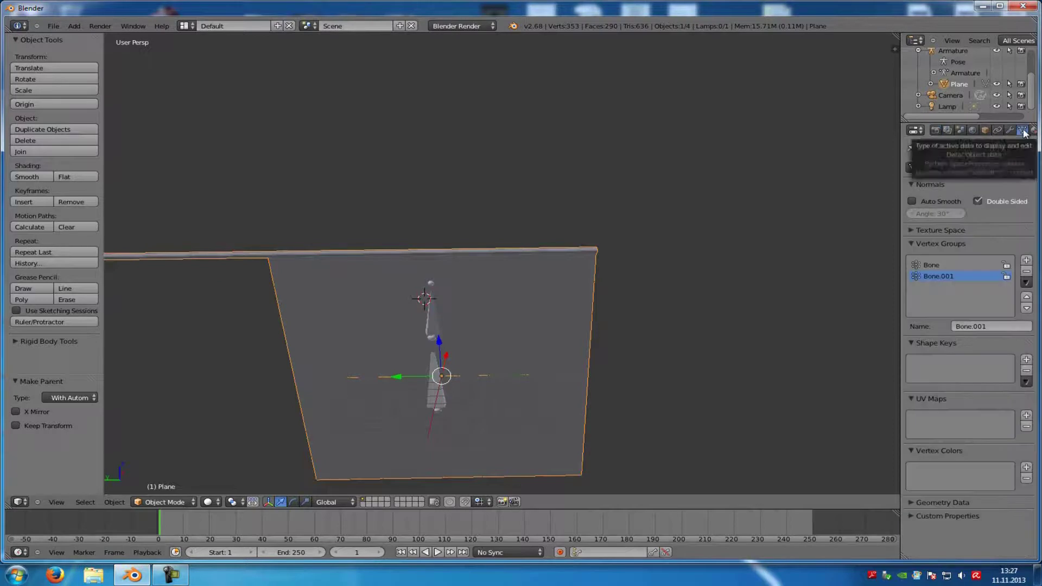
click(936, 264)
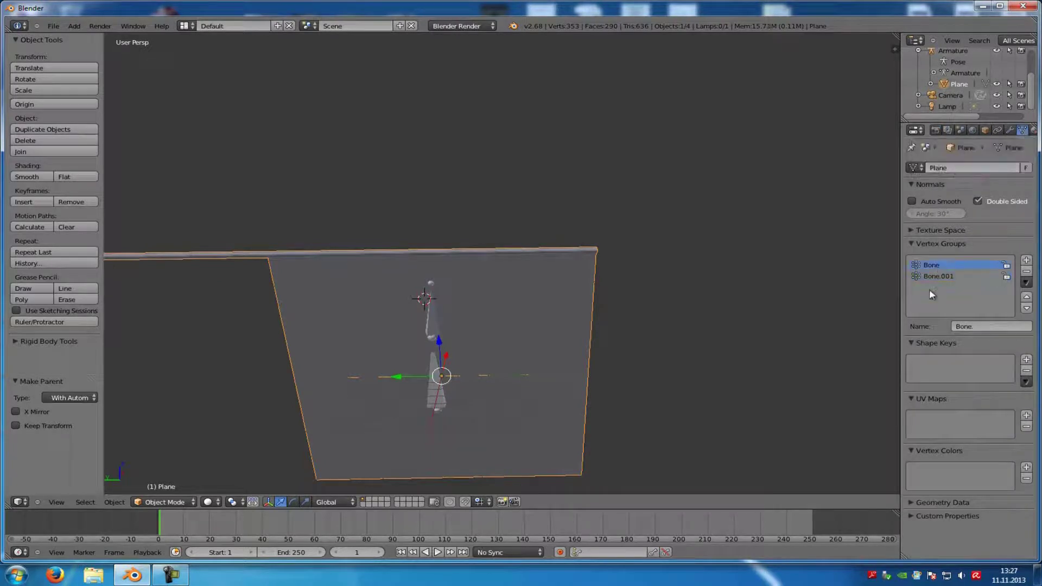
In Edit Mode, select only the vertices assigned to the Bone vertex group and clear the selection again.
click(158, 502)
click(173, 476)
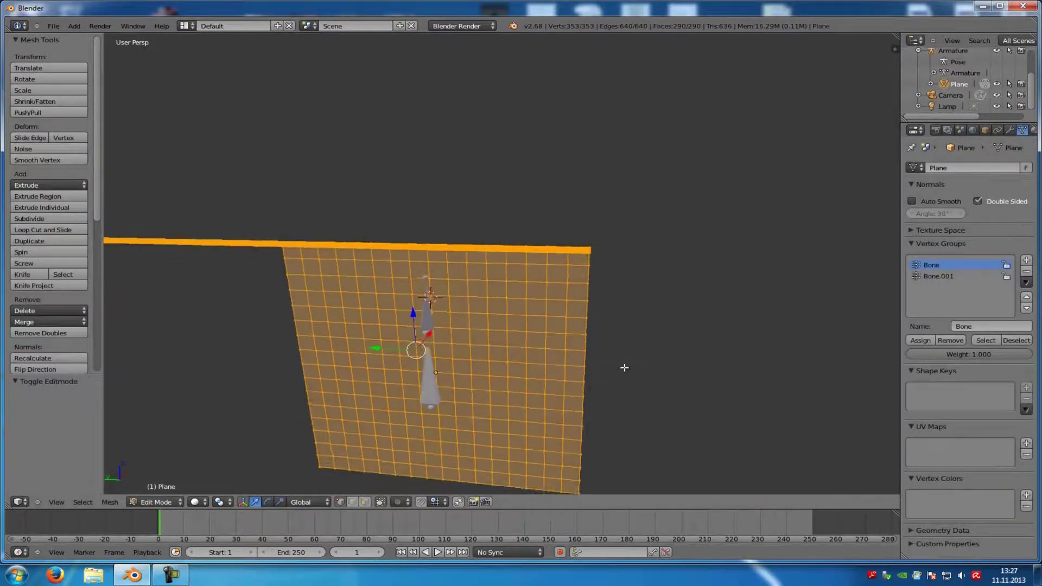
key(a)
middle_drag(627, 363, 649, 351)
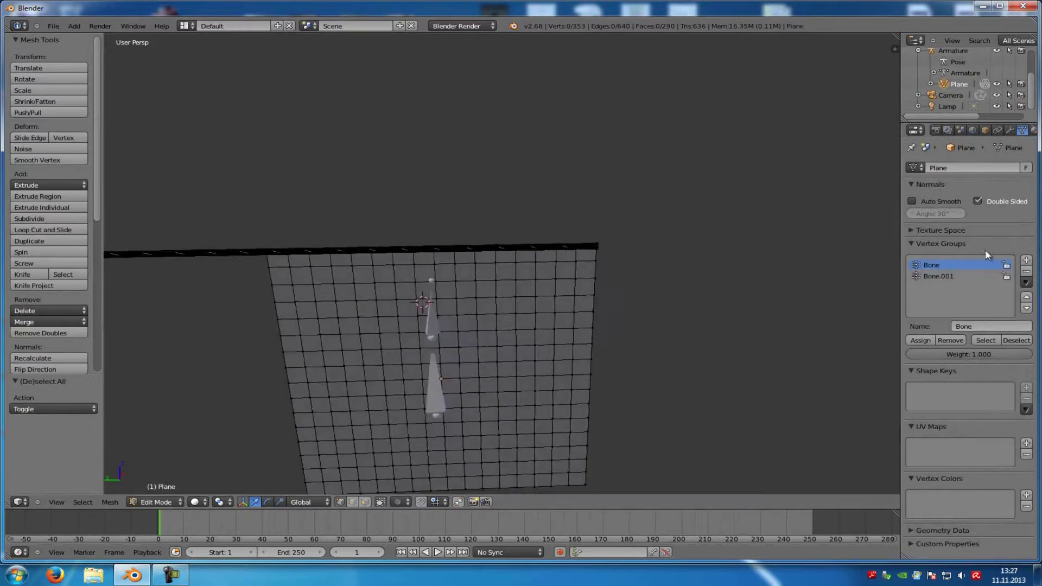
click(986, 340)
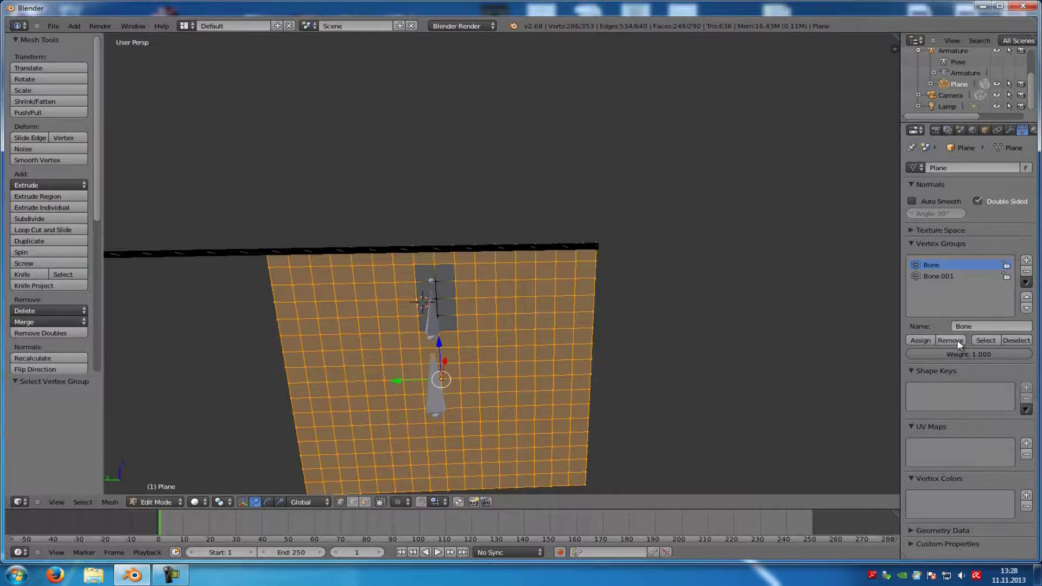
key(a)
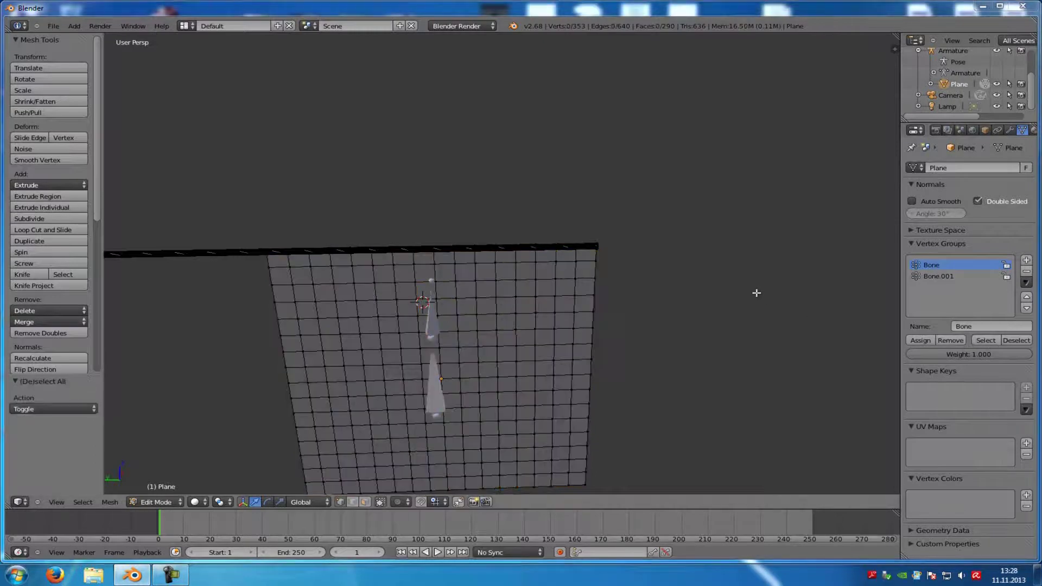
Select the vertices assigned to Bone.001, remove them from that vertex group, and clear the selection.
click(947, 276)
click(984, 340)
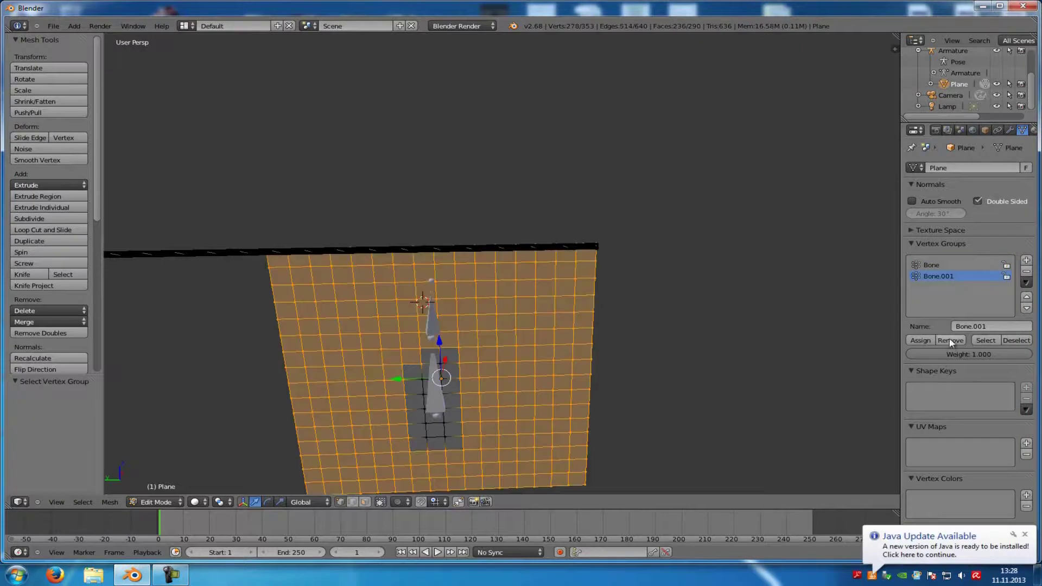
click(786, 319)
key(a)
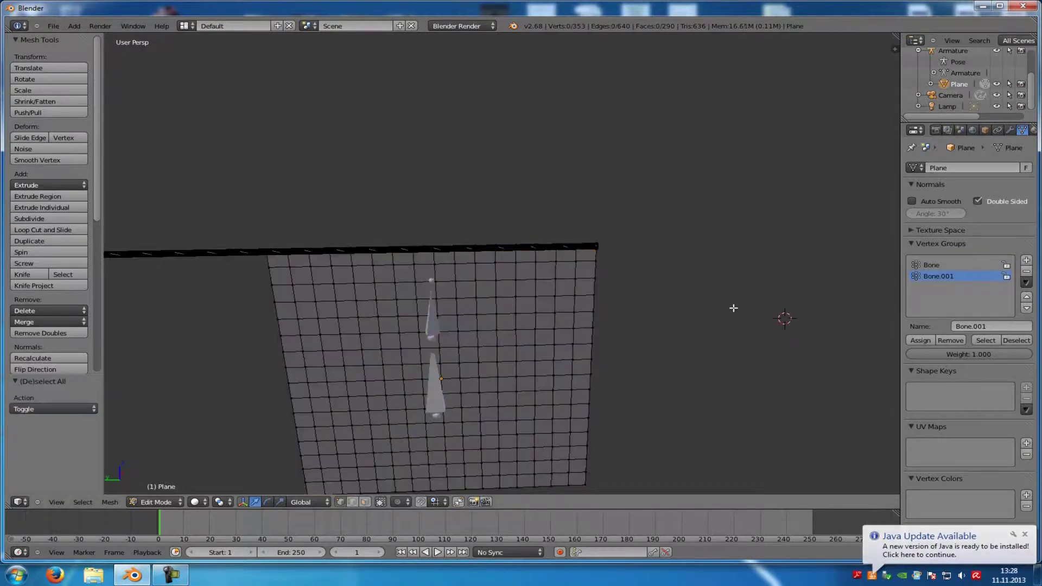
Box-select the pole and the flag's two uppermost vertex rows in wireframe and assign them to the Bone vertex group.
click(937, 264)
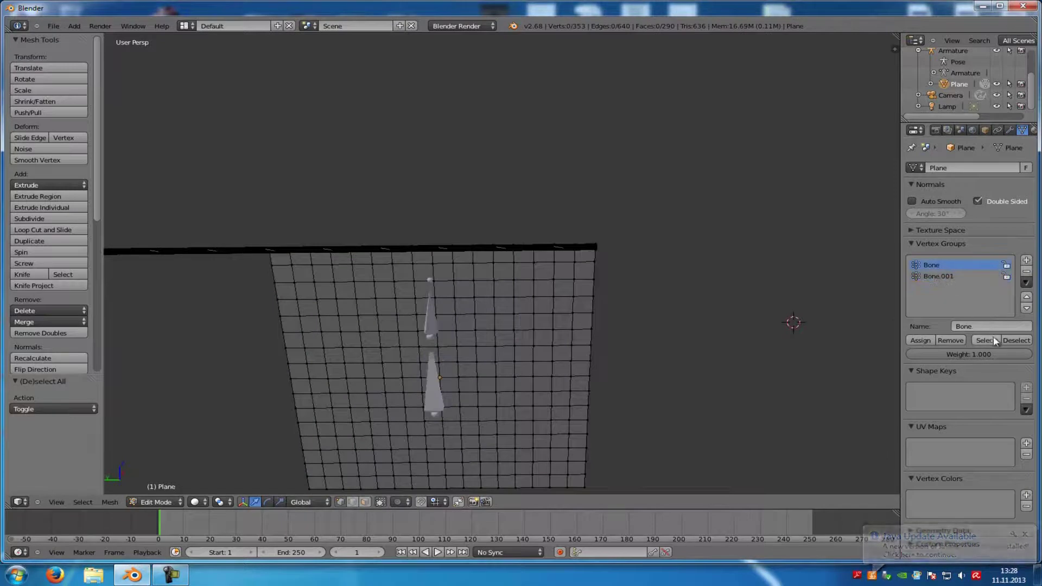
click(986, 341)
middle_drag(658, 307, 800, 300)
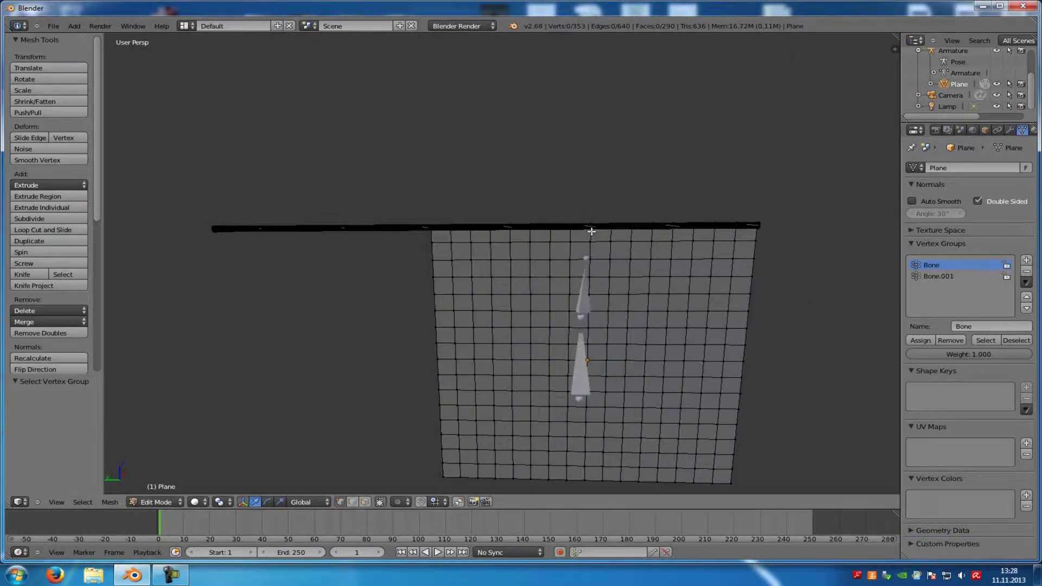
key(z)
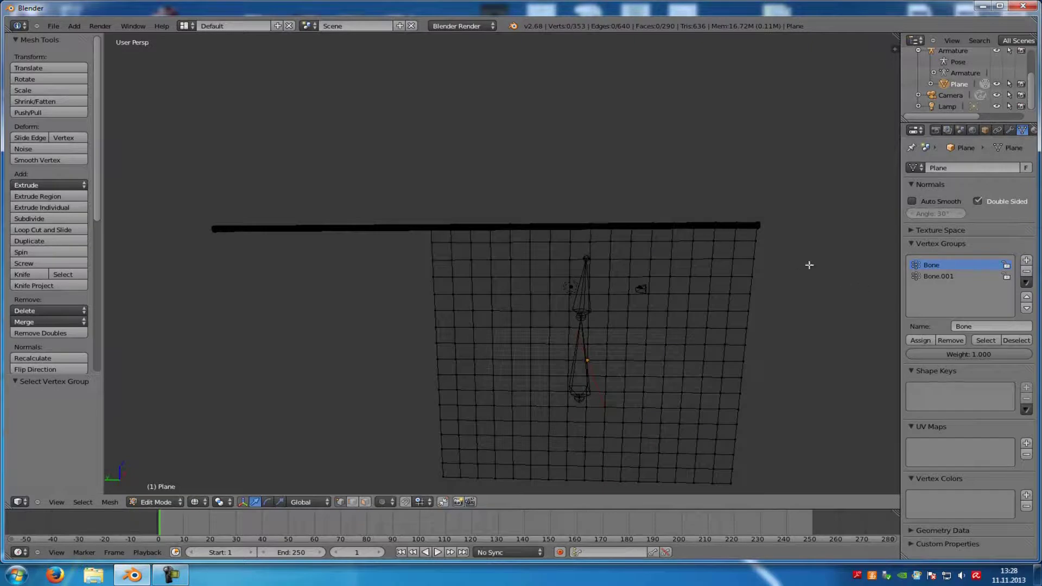
key(b)
drag(823, 127, 138, 251)
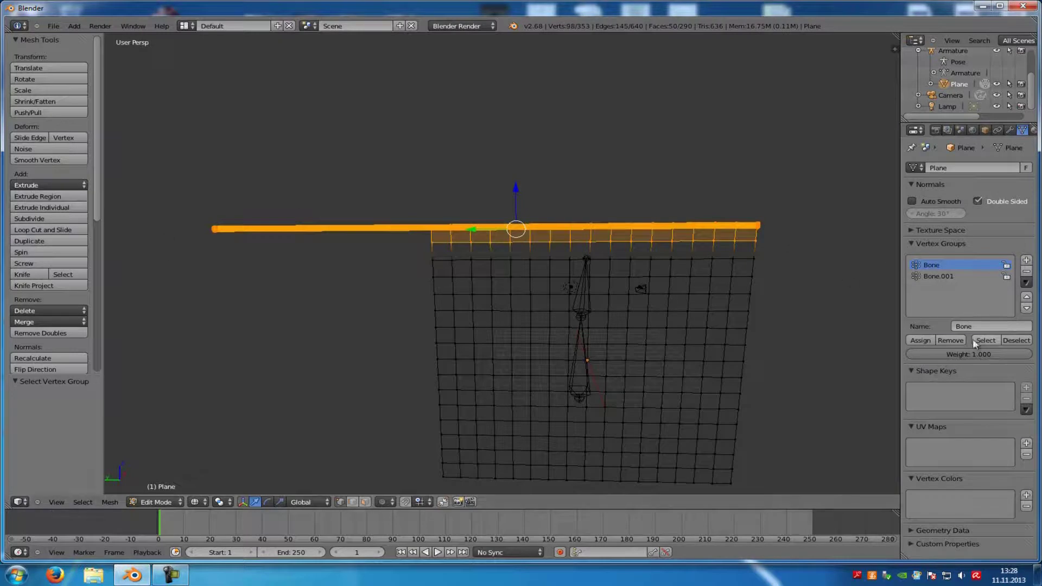
click(921, 340)
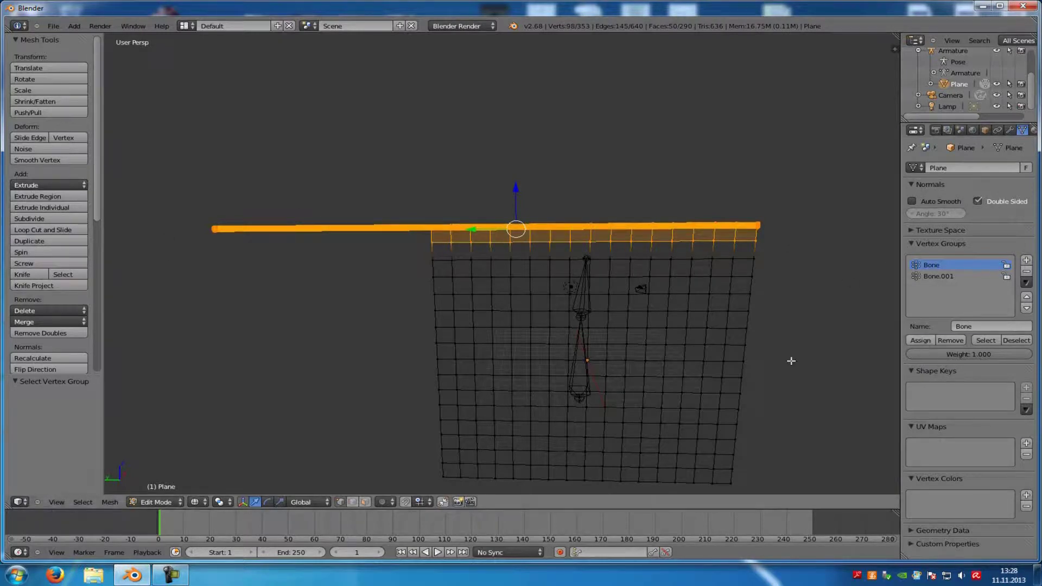
key(a)
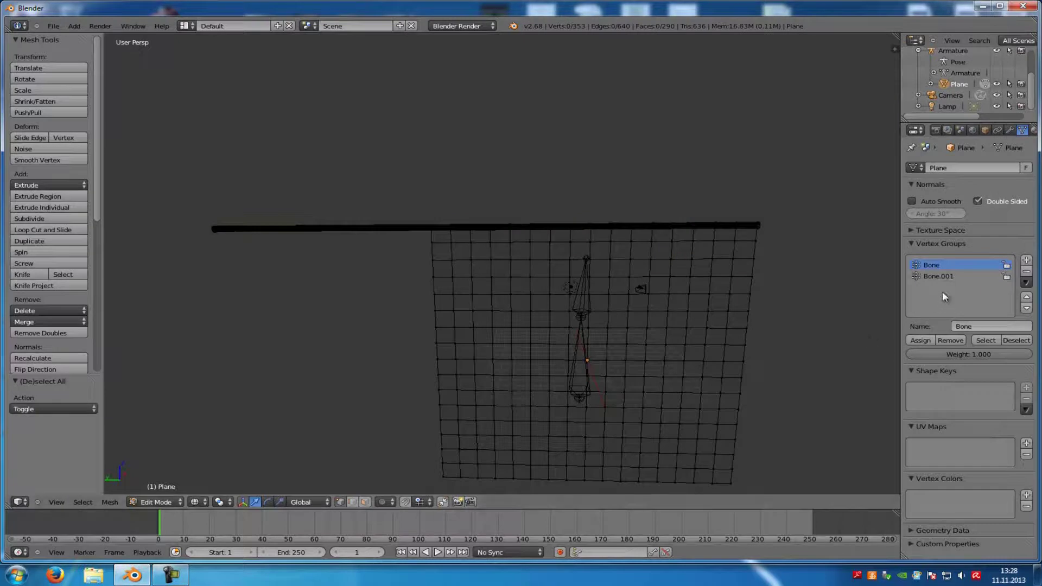
Assign all flag vertices below the two uppermost rows to the Bone.001 vertex group and clear the selection.
click(947, 275)
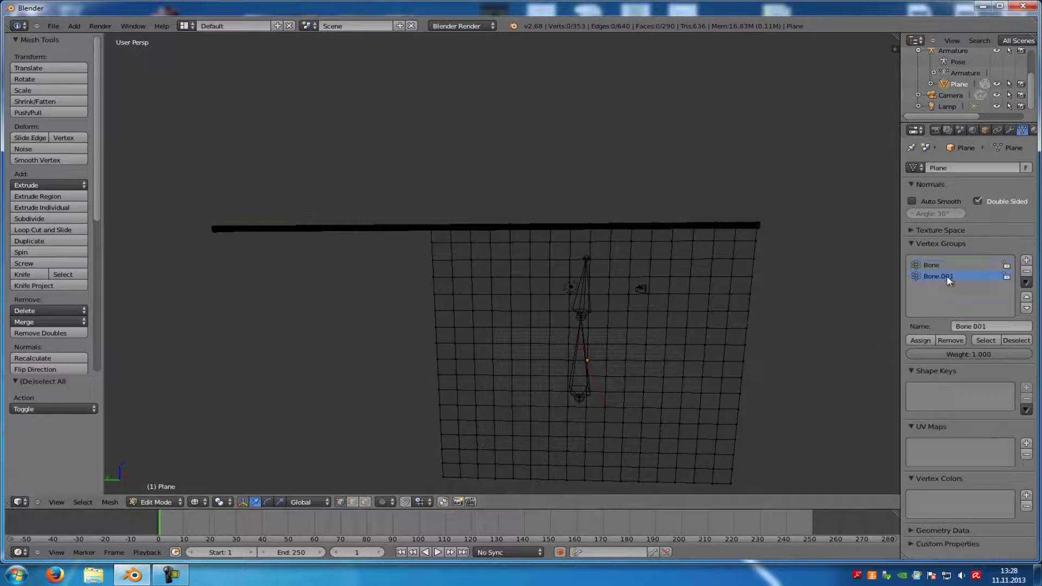
click(984, 341)
middle_drag(854, 344, 813, 317)
key(b)
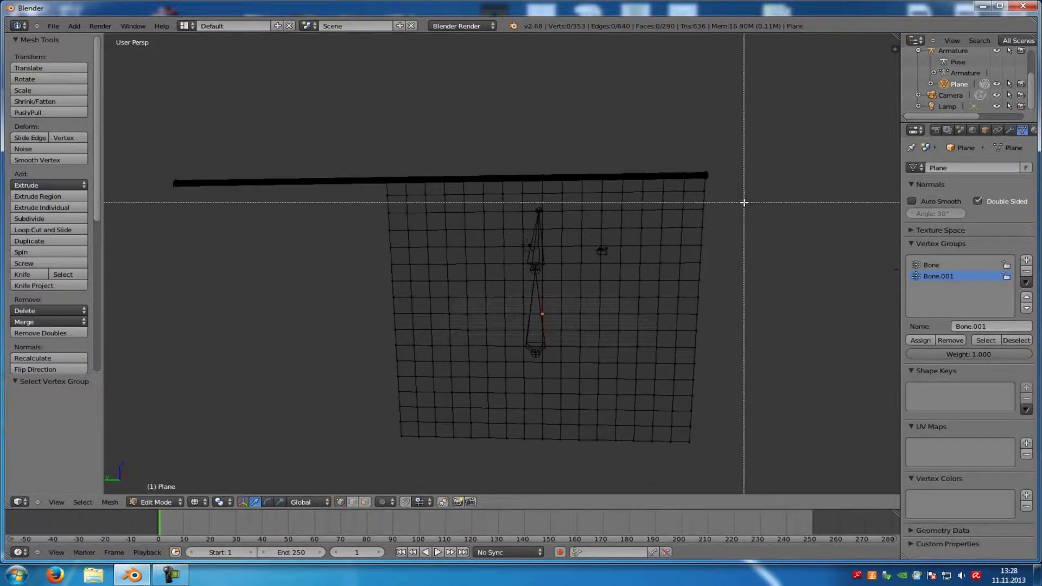
drag(744, 203, 213, 468)
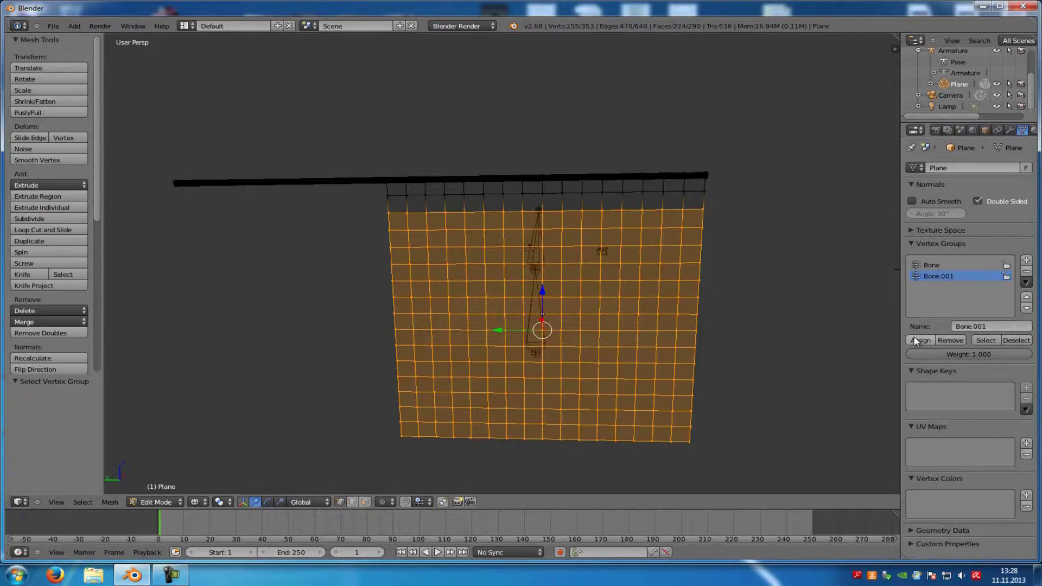
click(915, 341)
key(a)
Check the assignments by selecting the vertices of Bone and Bone.001 in turn, and clear the selection.
click(945, 265)
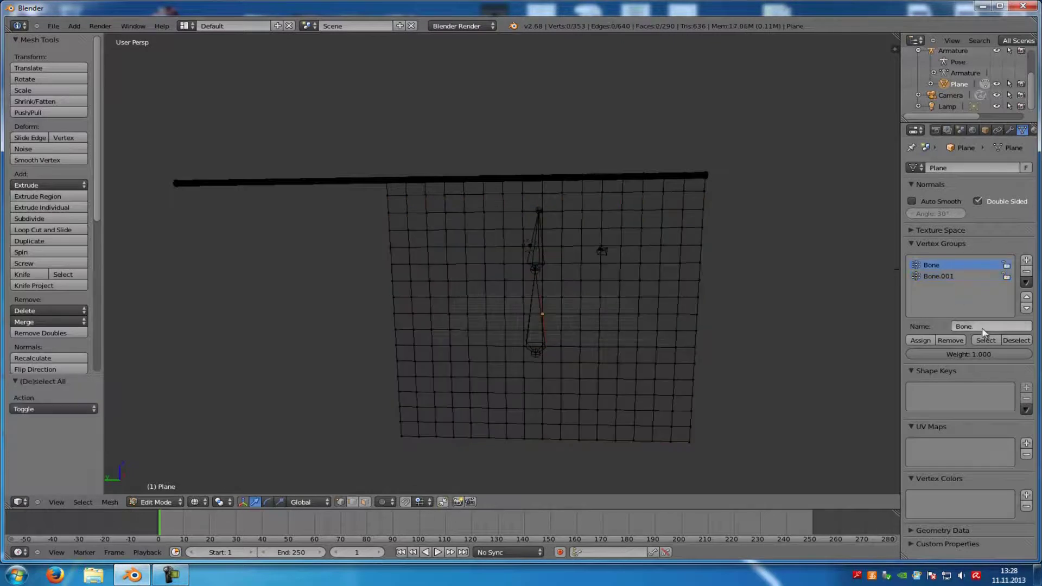
click(985, 340)
click(943, 276)
click(987, 341)
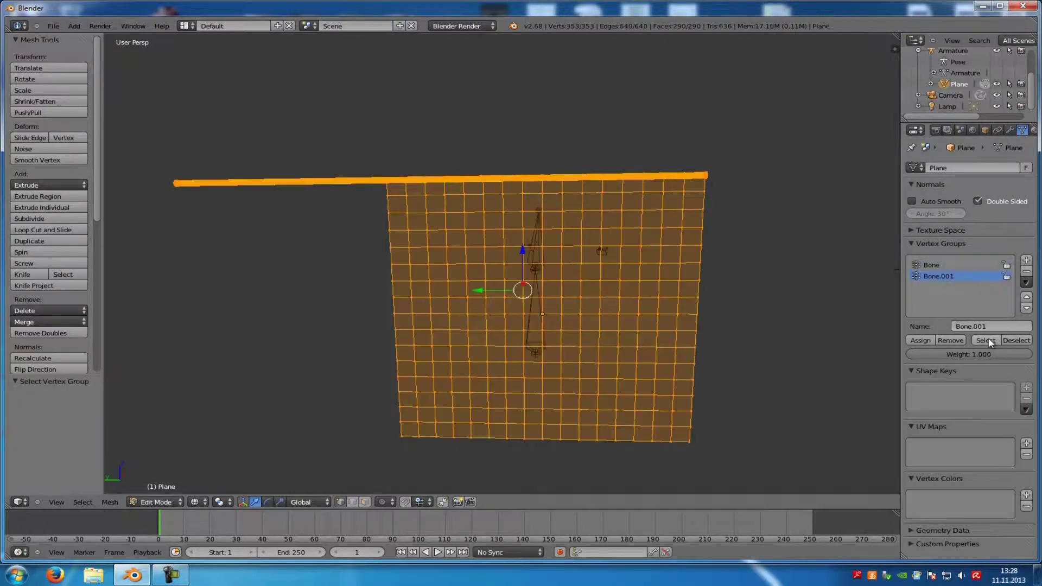
key(a)
Return the plane to Object Mode with solid shading.
click(160, 502)
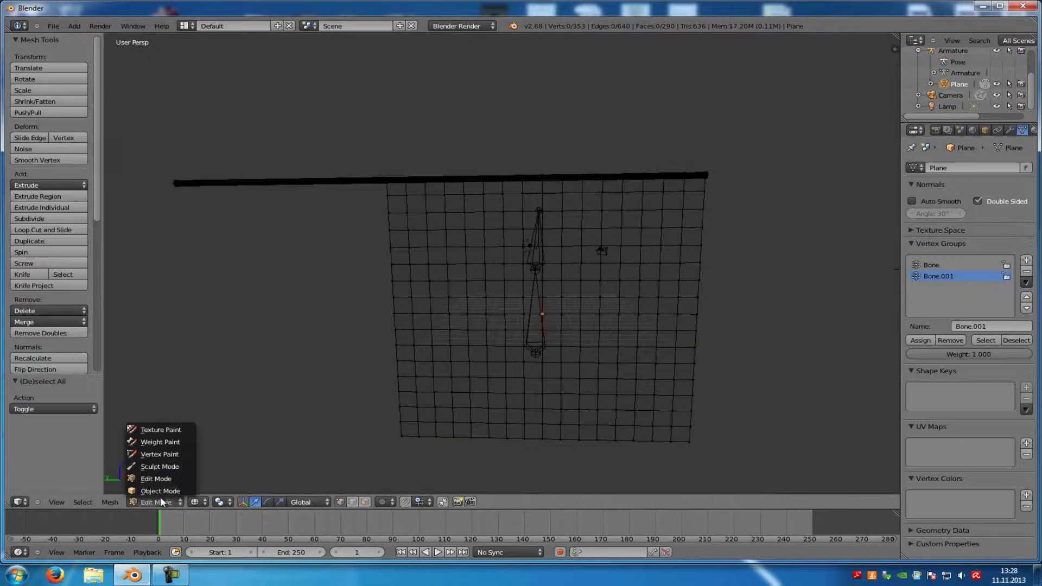
click(160, 491)
key(z)
middle_drag(305, 319, 559, 348)
Export the model as flagtesttutorial.fbx to the Desktop, limiting the FBX object types to Armature and Mesh.
click(54, 26)
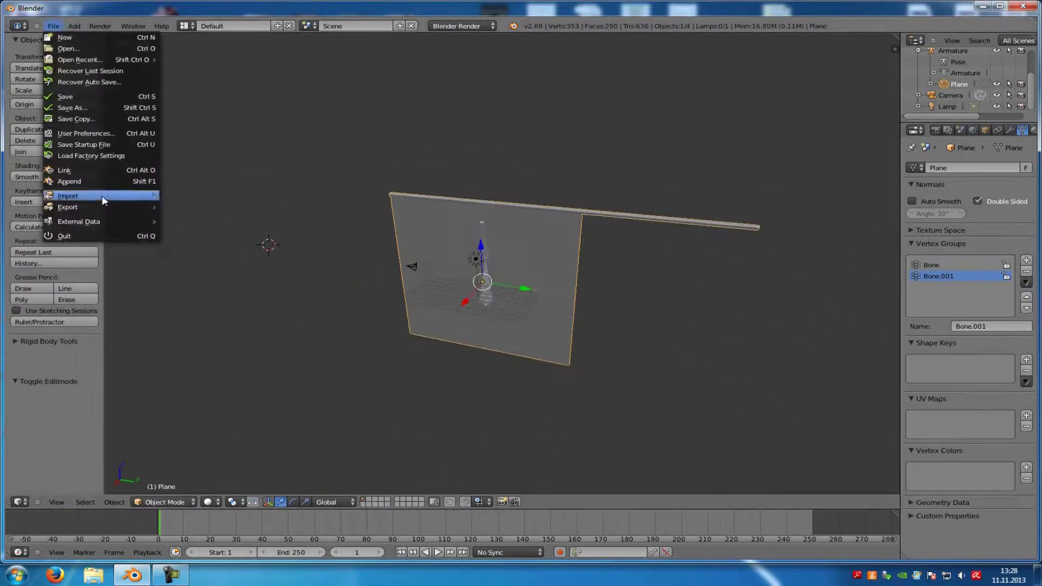
mouse_move(81, 206)
click(197, 258)
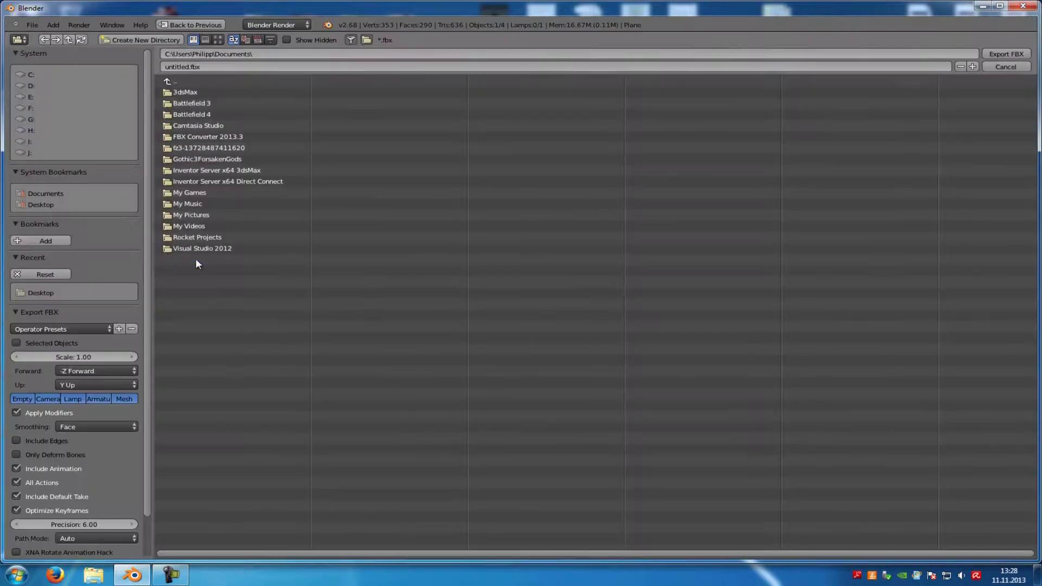
click(43, 204)
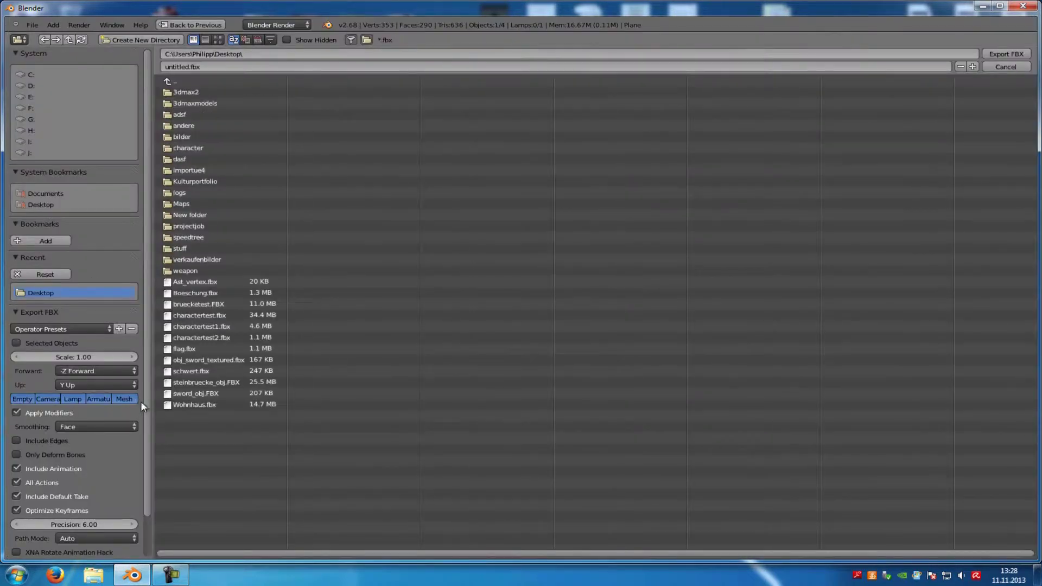
click(124, 400)
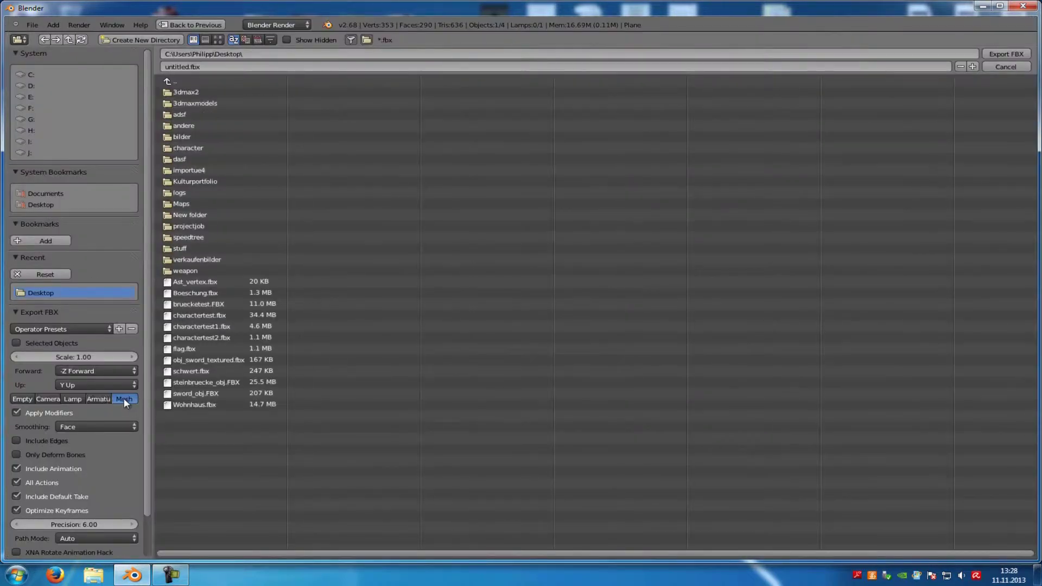
click(209, 66)
text(flagtesttutoria)
click(1006, 54)
Launch the UDK Editor and dismiss its startup messages and welcome dialog.
click(17, 574)
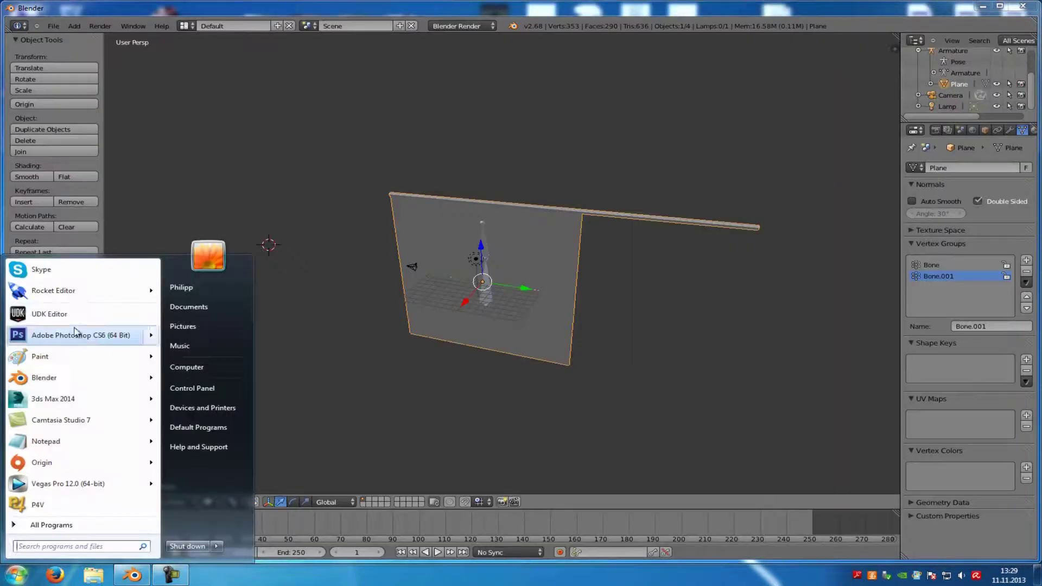
click(76, 313)
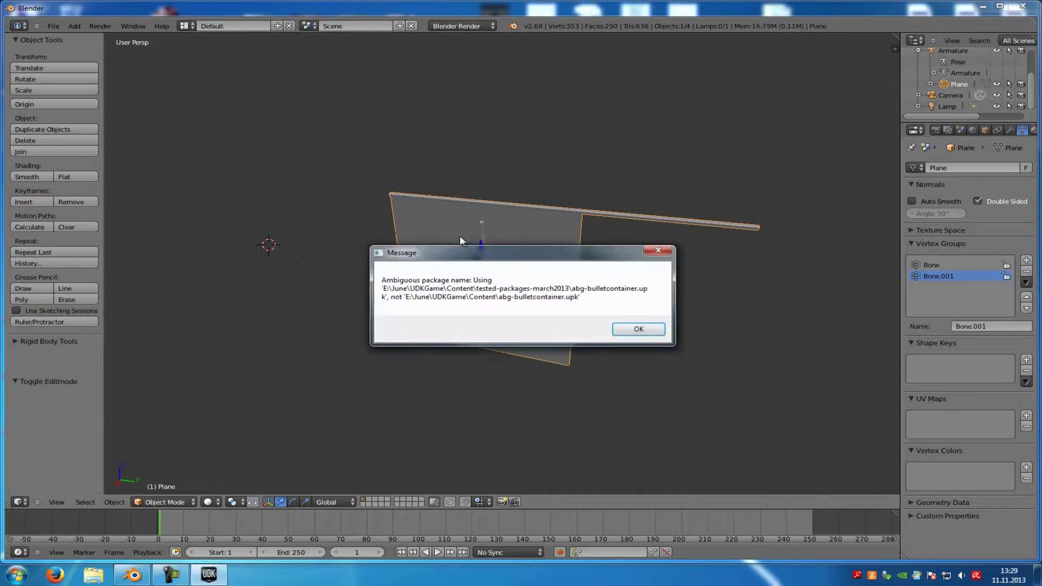
click(639, 329)
click(616, 329)
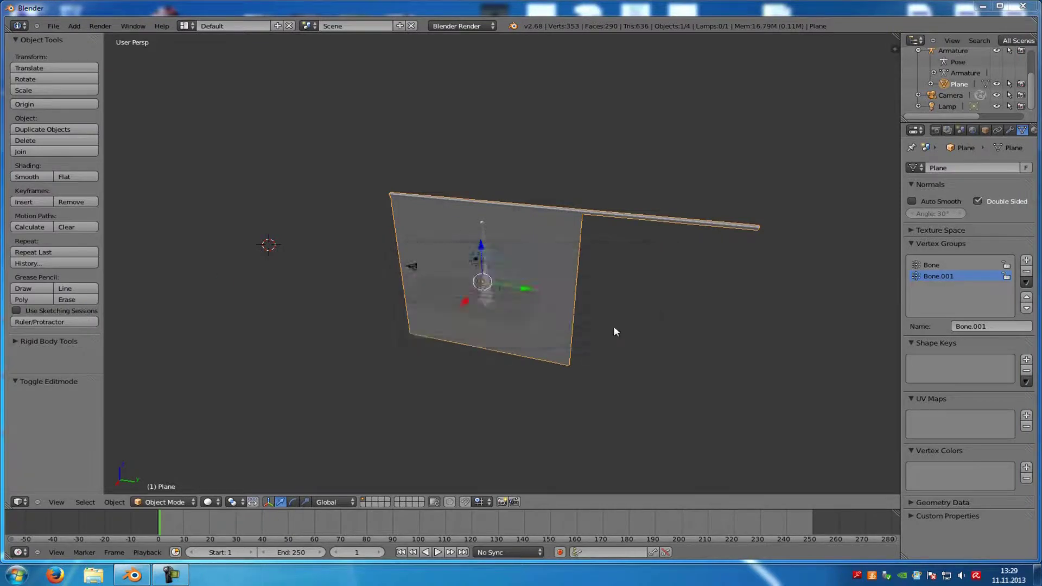
middle_drag(831, 265, 554, 285)
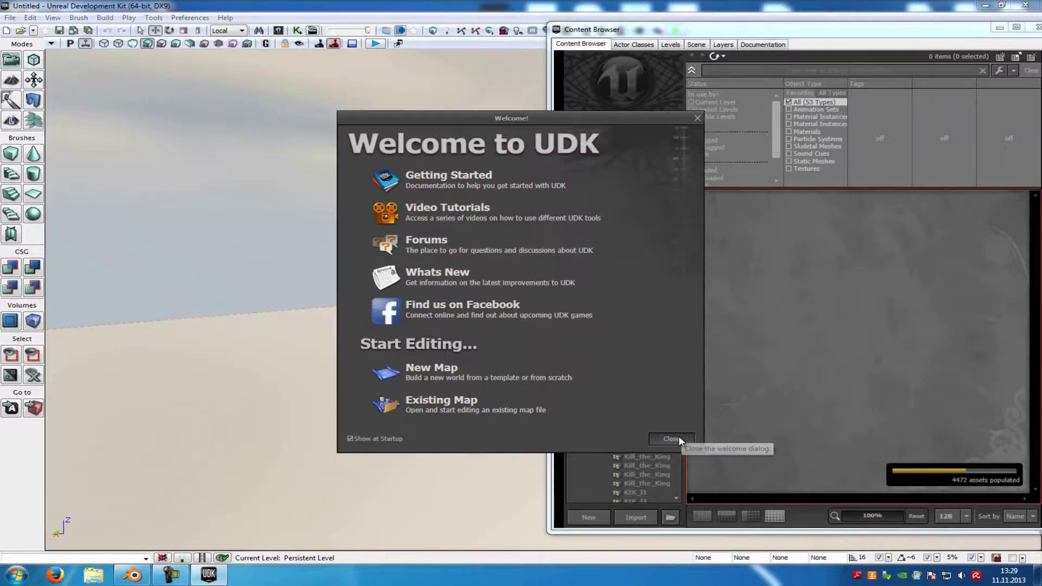
click(679, 436)
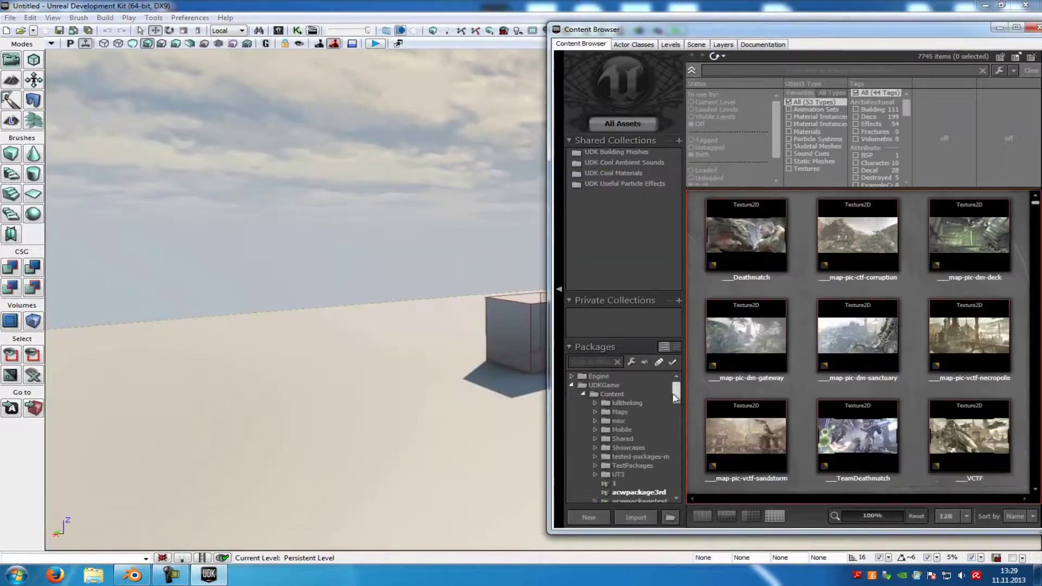
Import flagtesttutorial.fbx from the Desktop into the Untitled package as a Skeletal Mesh.
drag(675, 398, 683, 472)
click(646, 452)
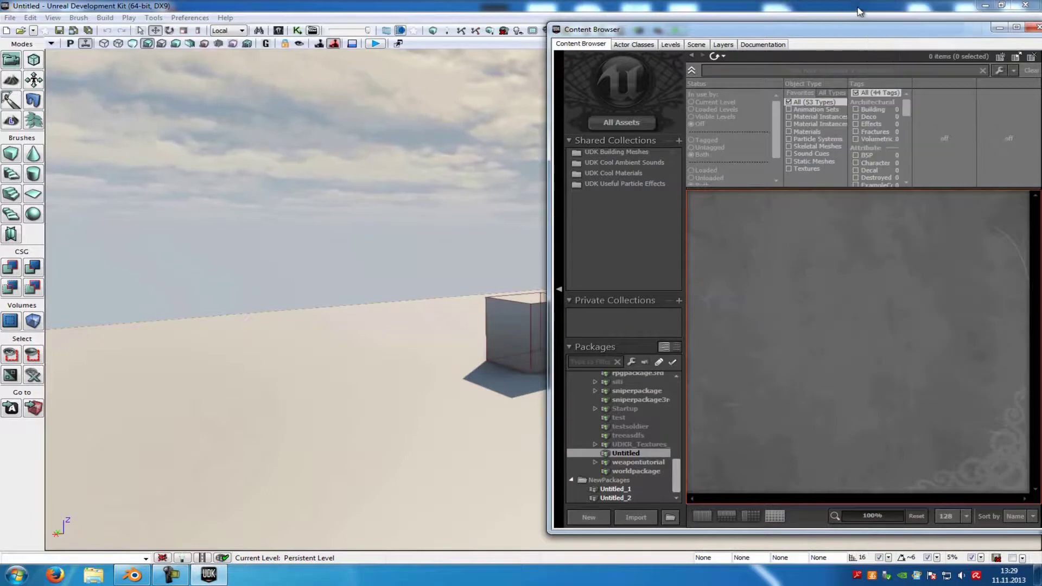
click(635, 517)
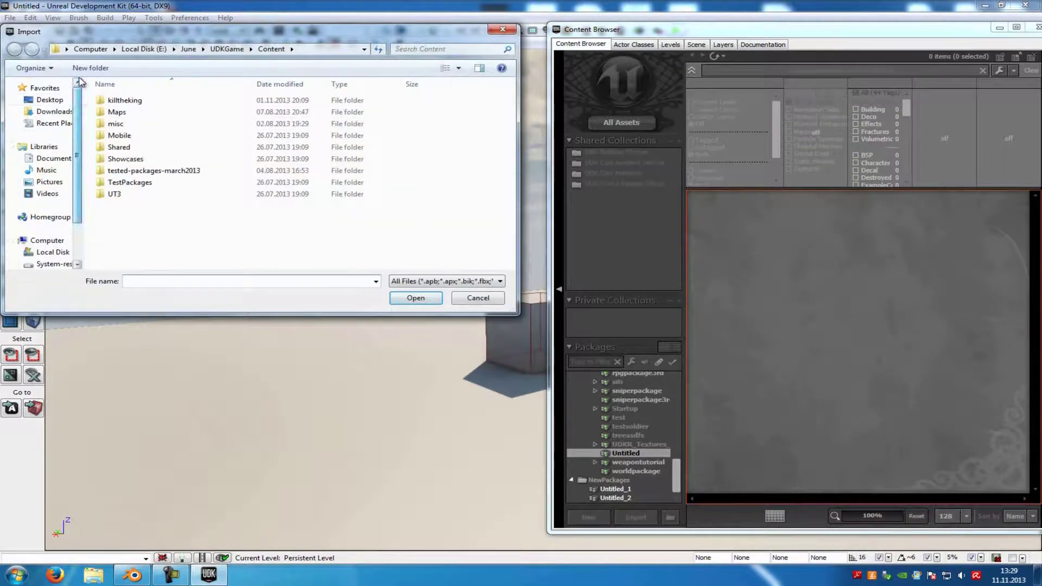
click(50, 100)
scroll(341, 173, down, 3)
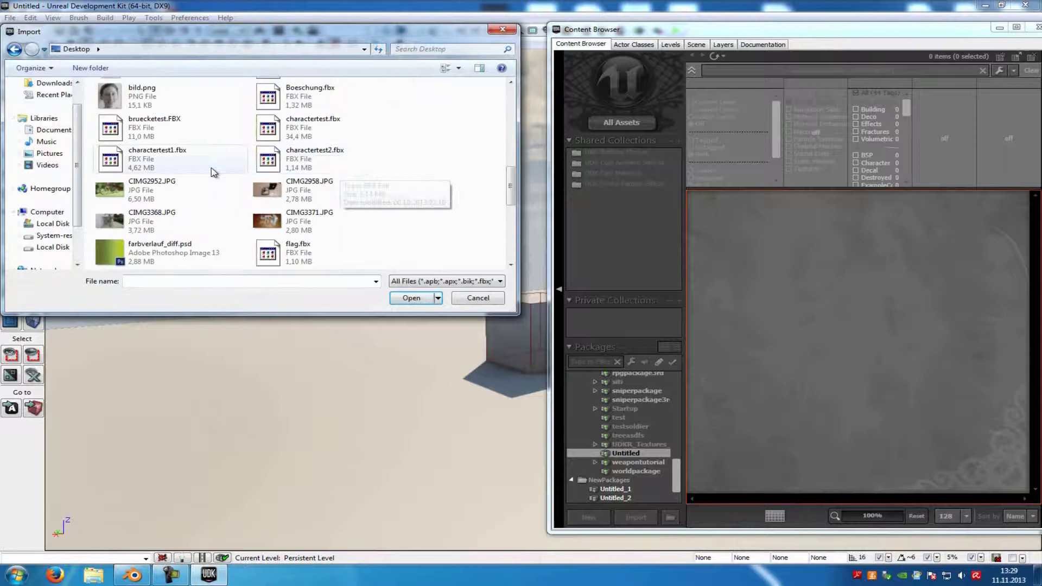
scroll(255, 163, down, 4)
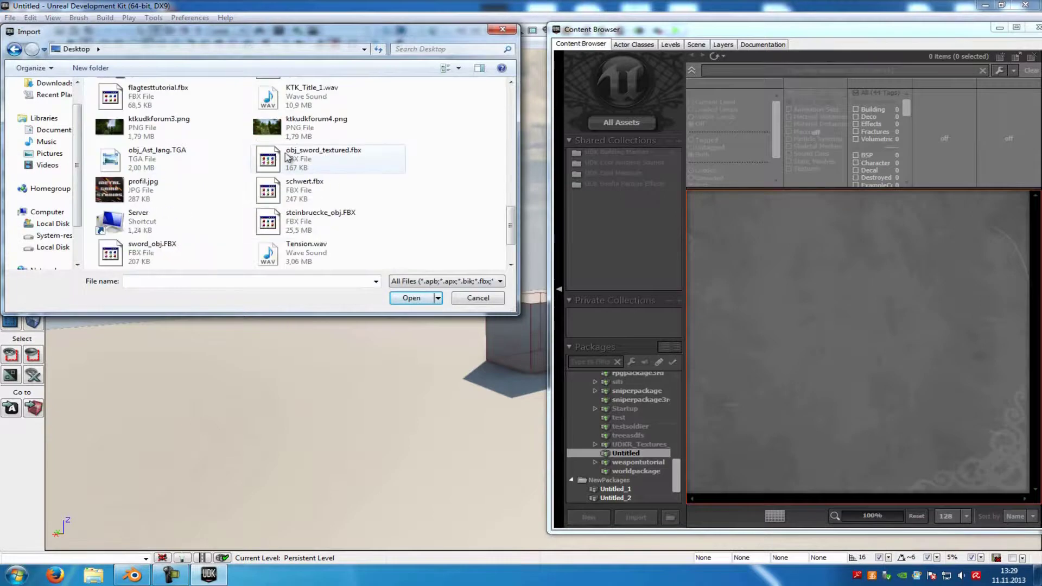
double_click(157, 92)
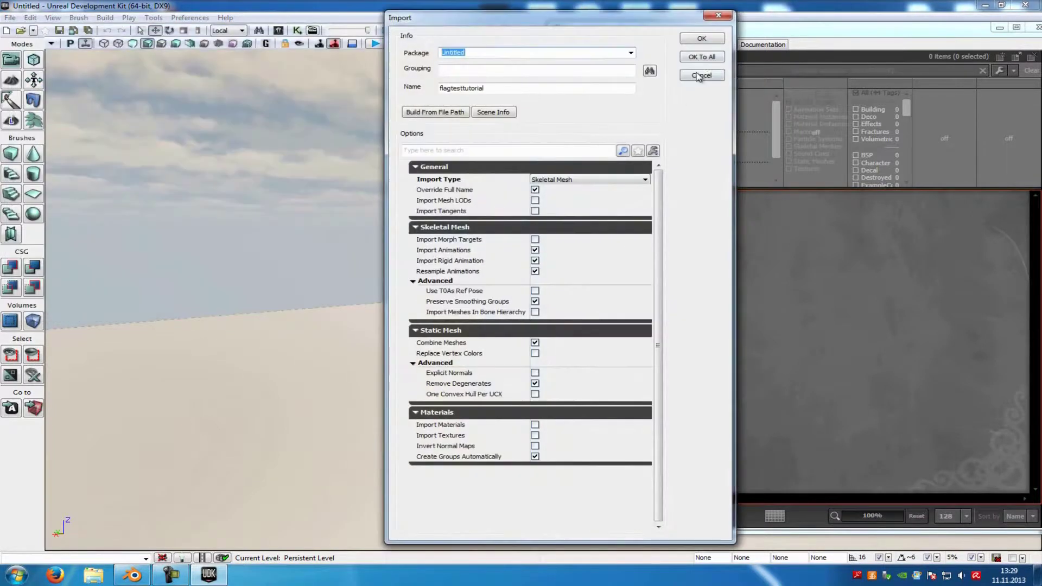
click(702, 38)
click(585, 307)
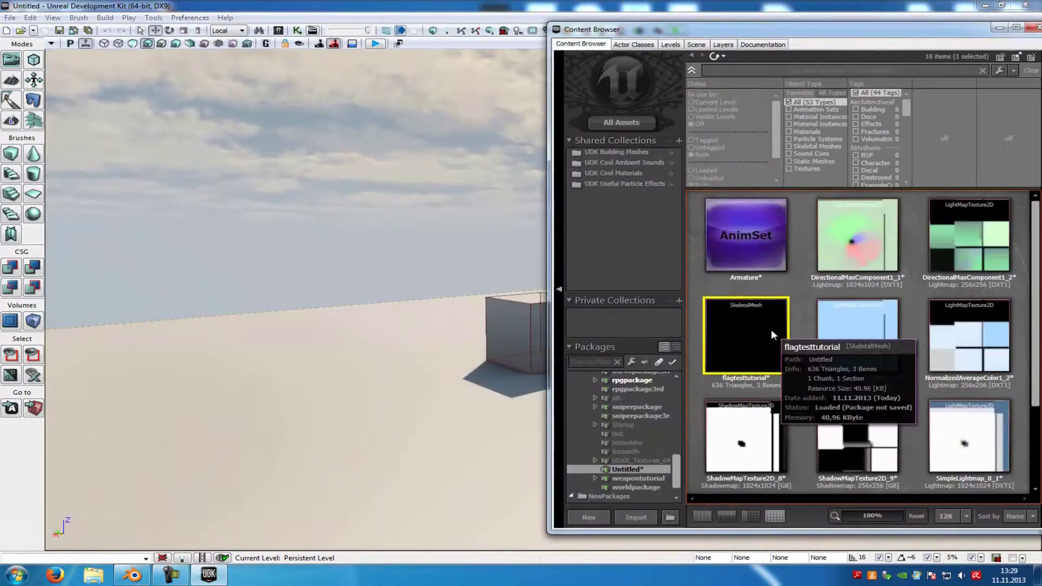
Open the flagtesttutorial skeletal mesh in the AnimSet Editor and bring the whole flag into view.
double_click(771, 329)
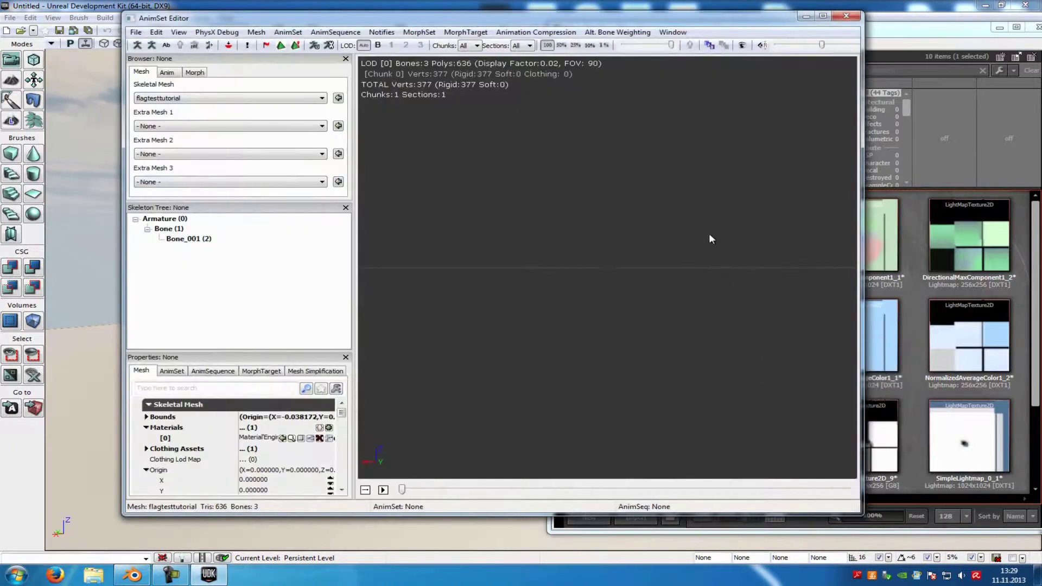
drag(689, 272, 715, 239)
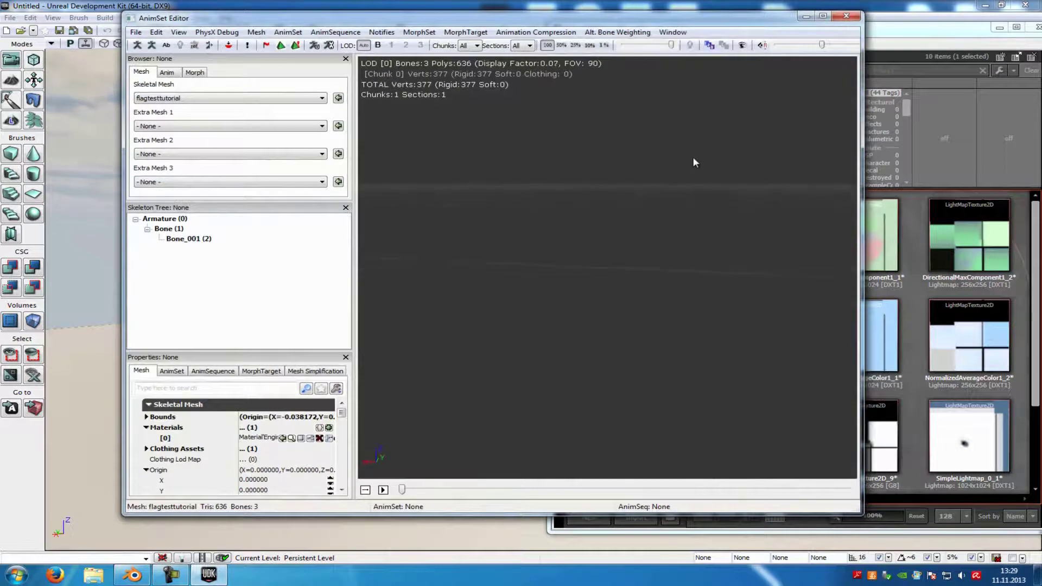
drag(684, 134, 859, 266)
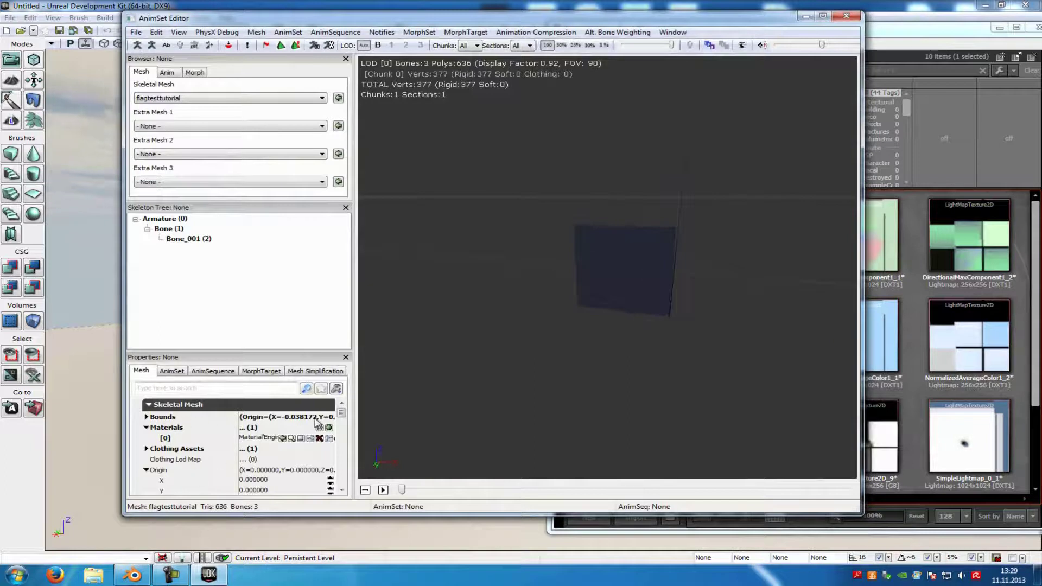
Enable Force CPUSkinning in the skeletal mesh's properties.
scroll(343, 420, down, 2)
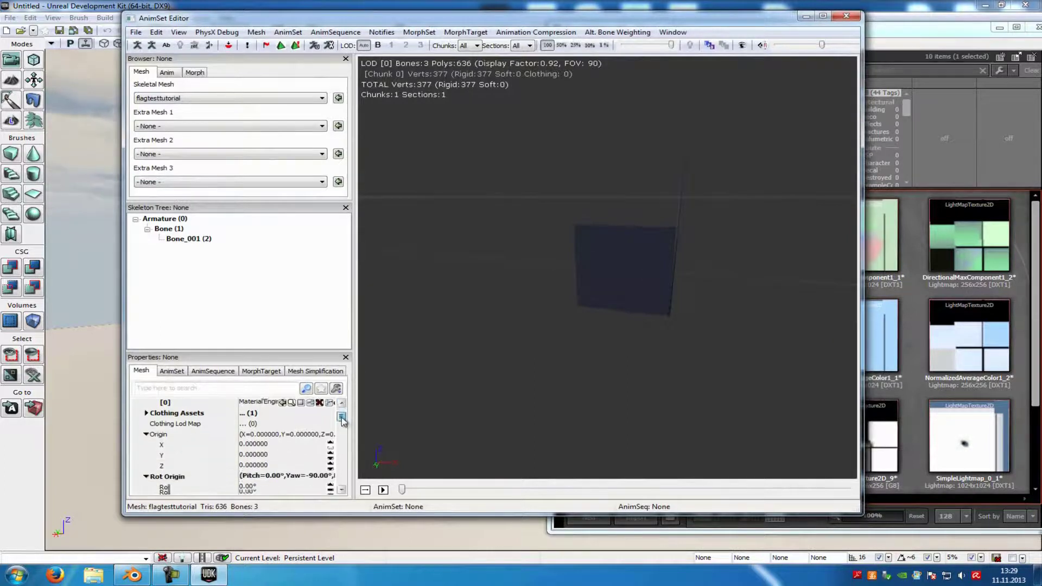
scroll(342, 423, down, 10)
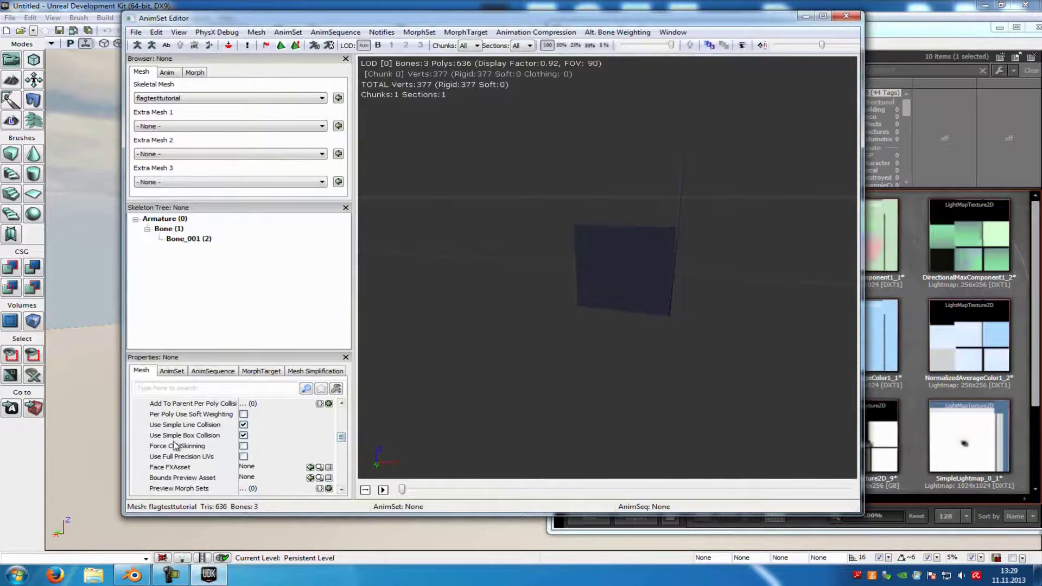
mouse_move(209, 451)
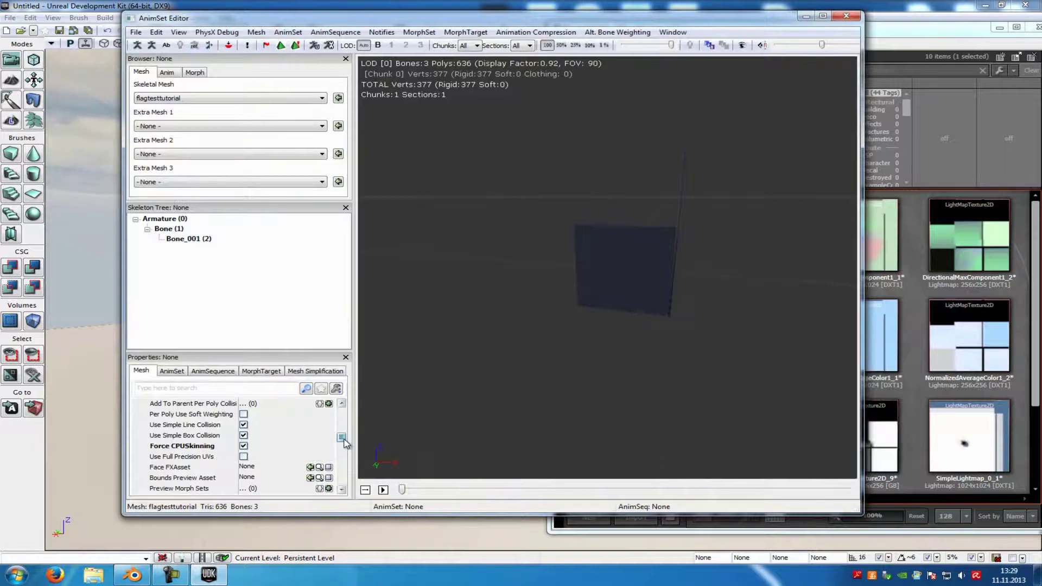
Add one Cloth Bones entry to the skeletal mesh's Cloth properties and set it to Bone_001.
scroll(342, 446, down, 3)
scroll(342, 447, down, 4)
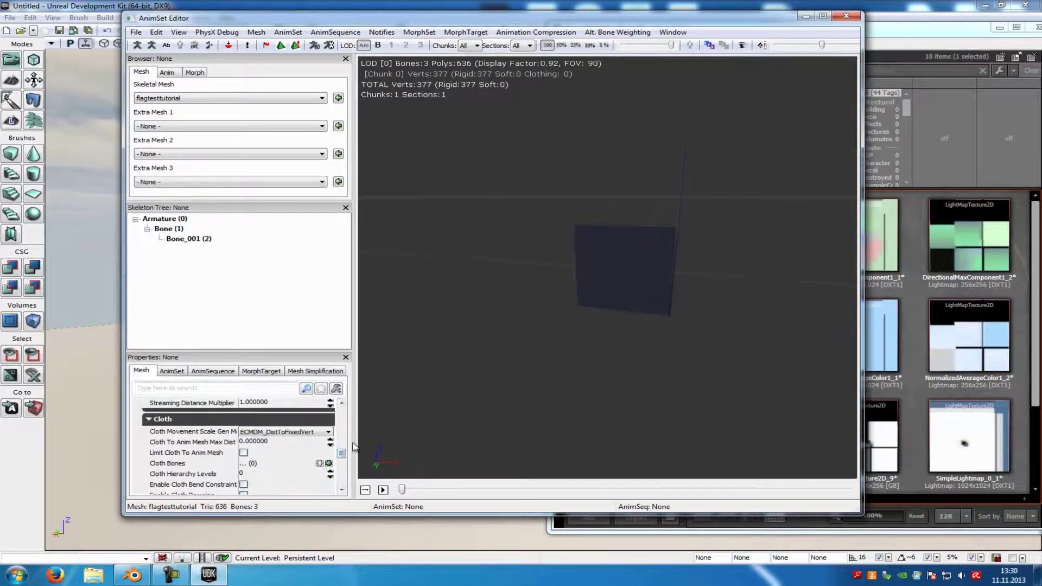
click(329, 464)
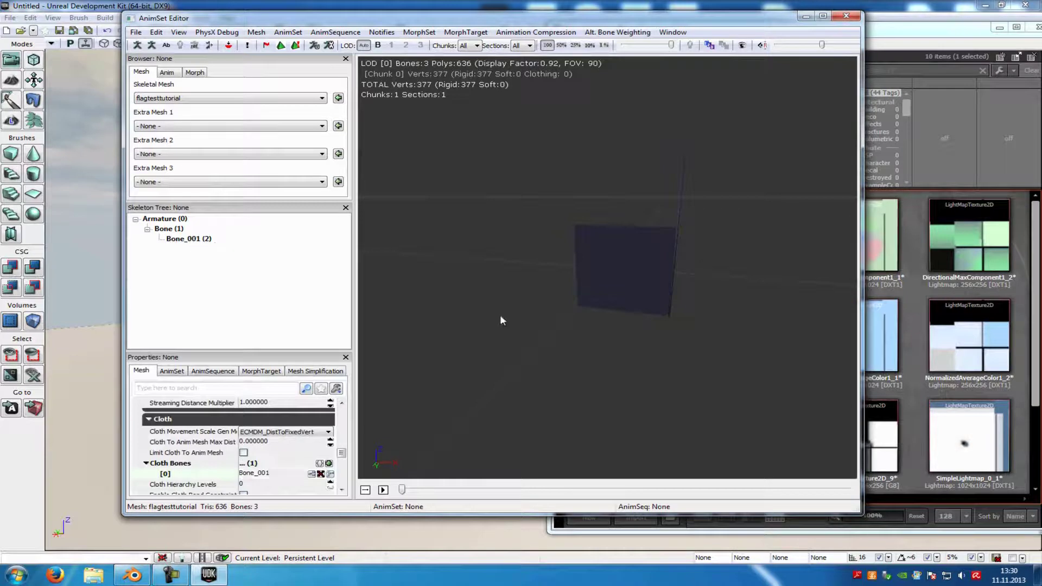
Switch to Blender and select the flag mesh's Bone.001 vertex group in Edit Mode to inspect which vertices it covers.
click(132, 574)
middle_drag(439, 506, 723, 276)
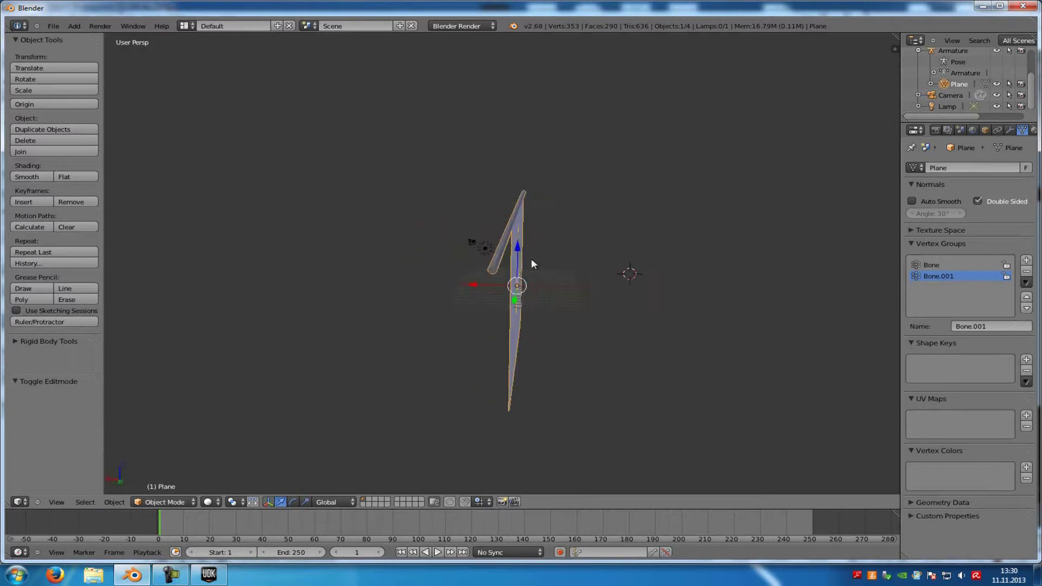
middle_drag(532, 261, 640, 265)
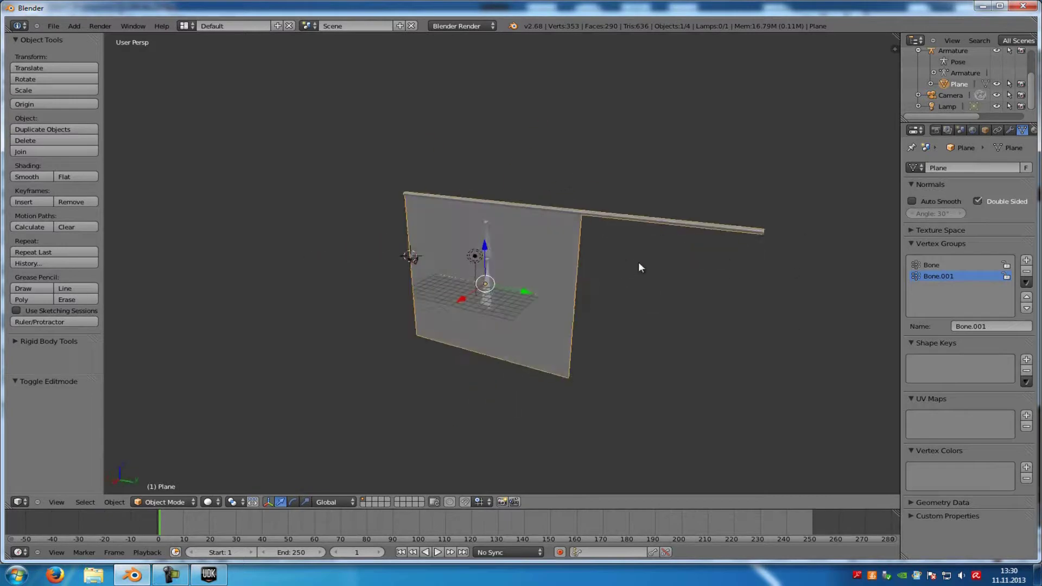
click(170, 496)
click(165, 478)
middle_drag(438, 389, 515, 383)
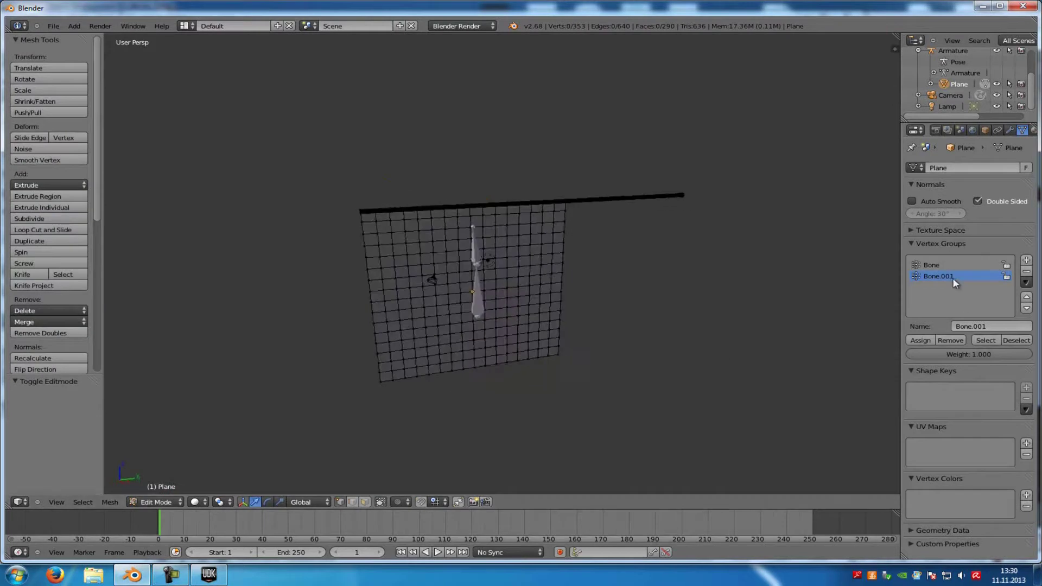
click(986, 340)
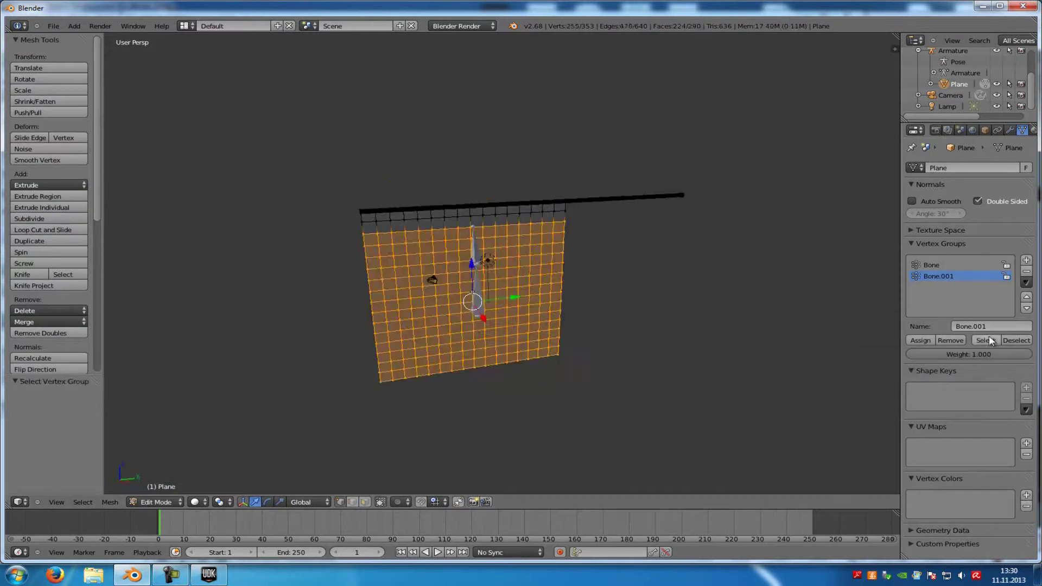
middle_drag(681, 312, 428, 295)
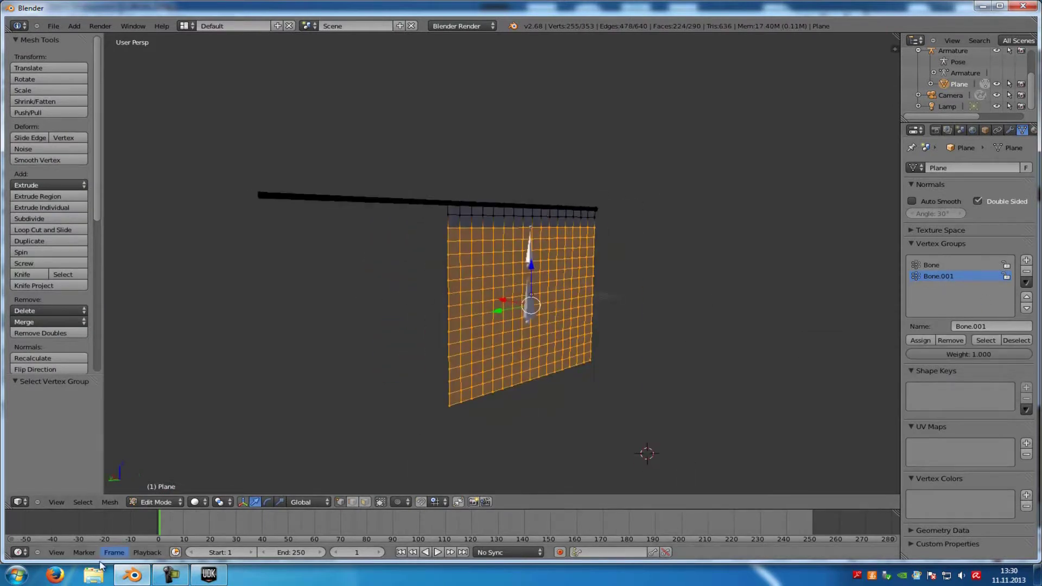
Return to UDK, close the AnimSet Editor, and create a new material named flagtesttutorial_mat in the Untitled package.
click(209, 574)
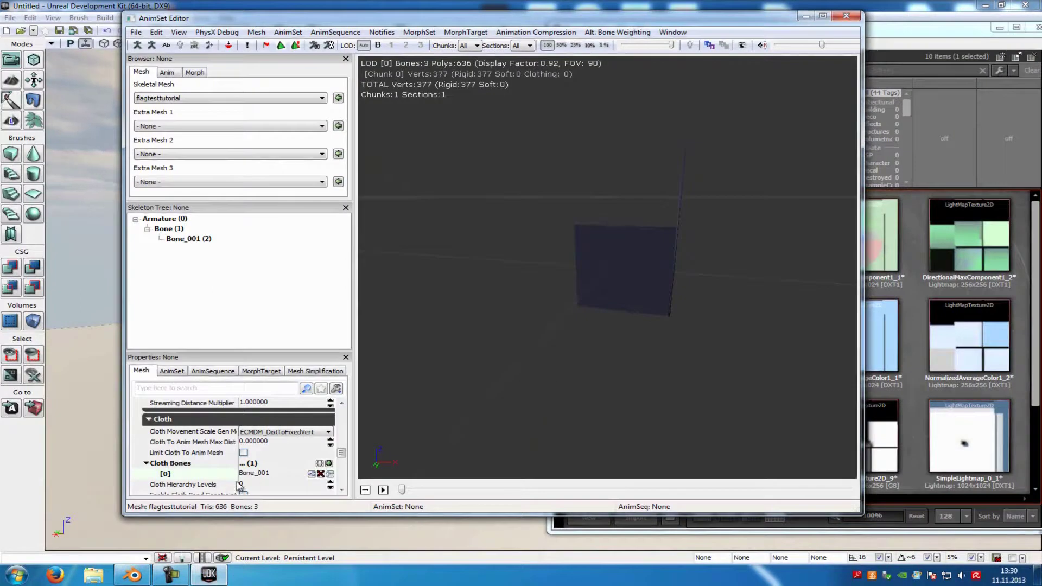
click(846, 15)
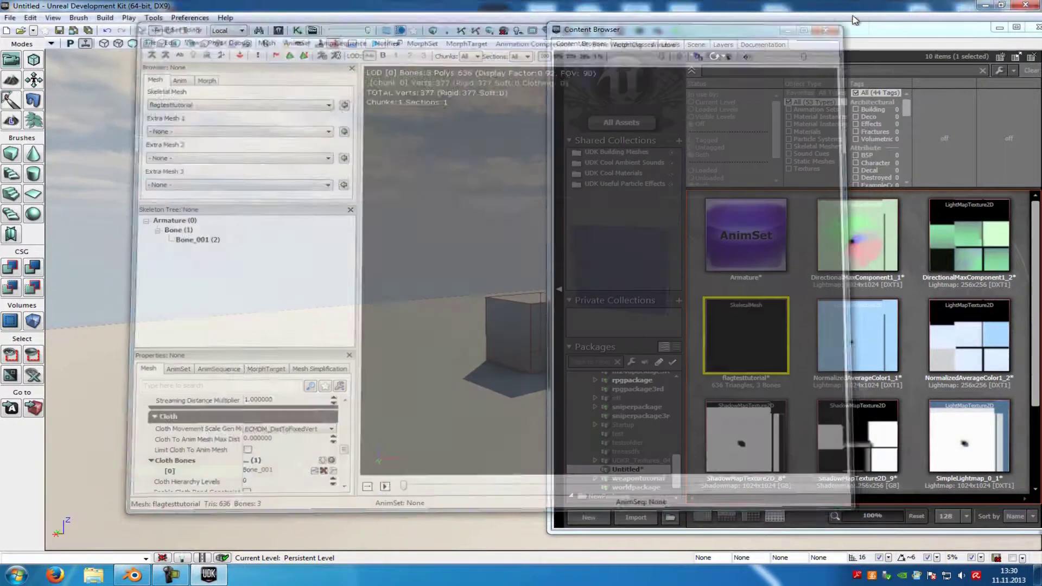
right_click(913, 298)
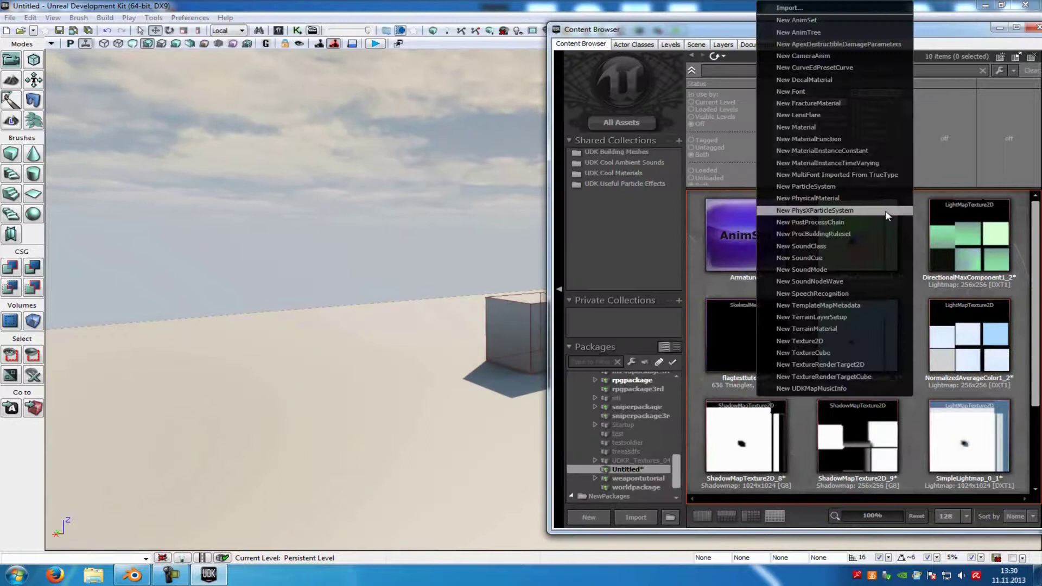
click(815, 129)
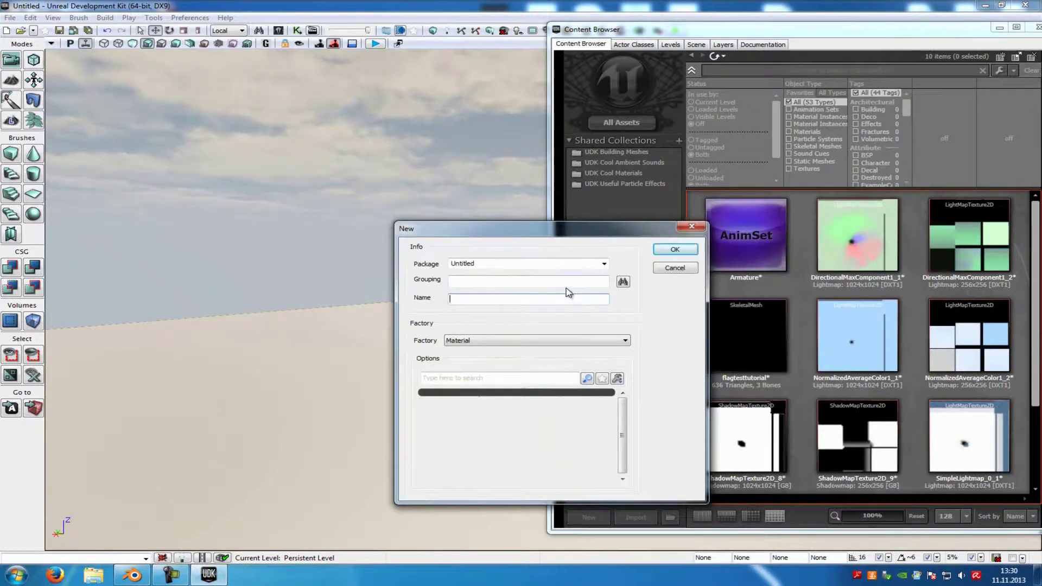
text(flagtesttutorial_mat)
key(Return)
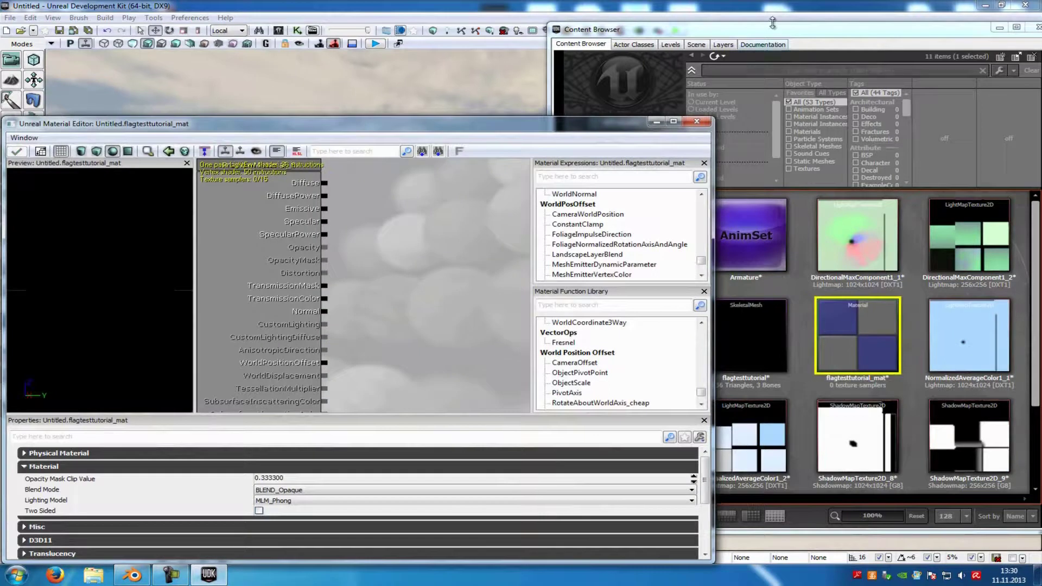
Search the UDKGame textures for wood and add T_Wood_D to the material graph as a texture sample.
click(765, 50)
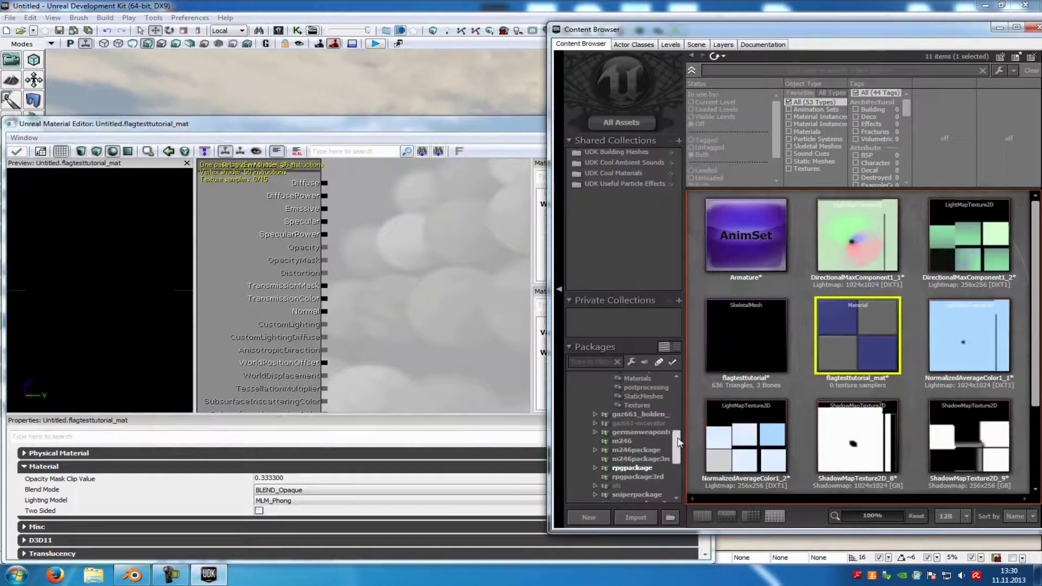
drag(678, 438, 648, 388)
click(648, 386)
click(790, 169)
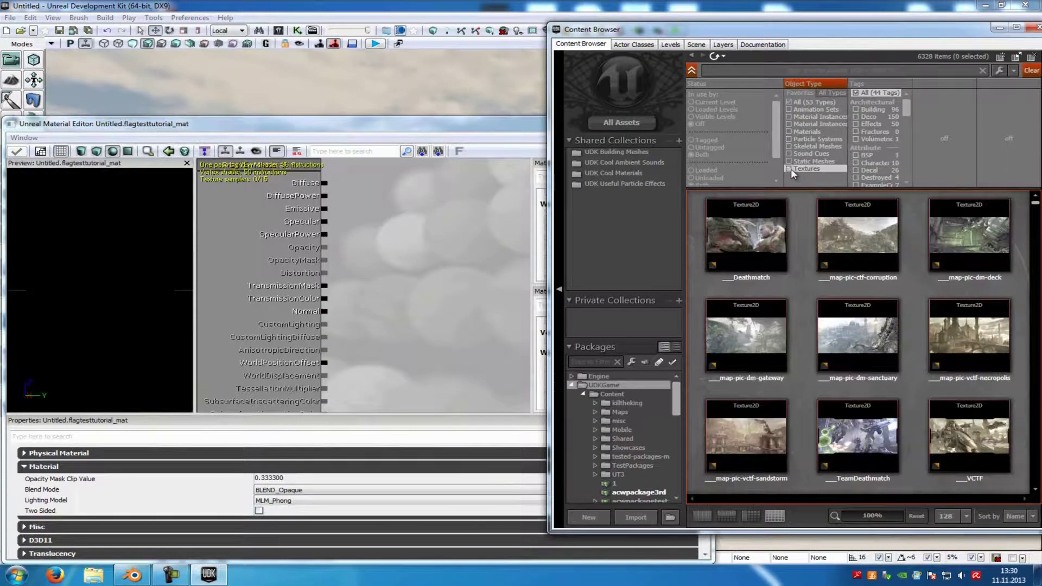
click(790, 168)
click(763, 72)
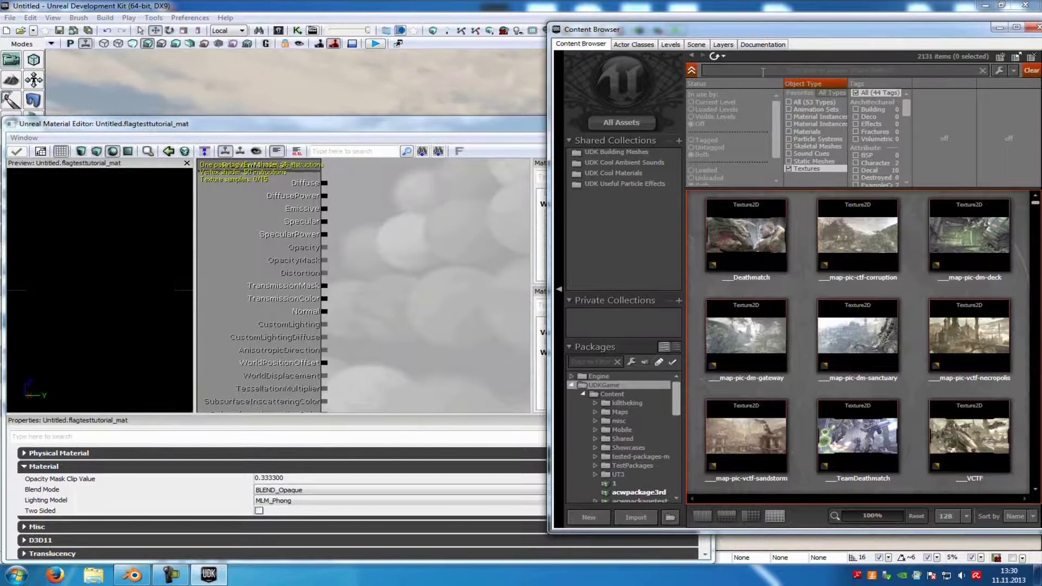
text(wood)
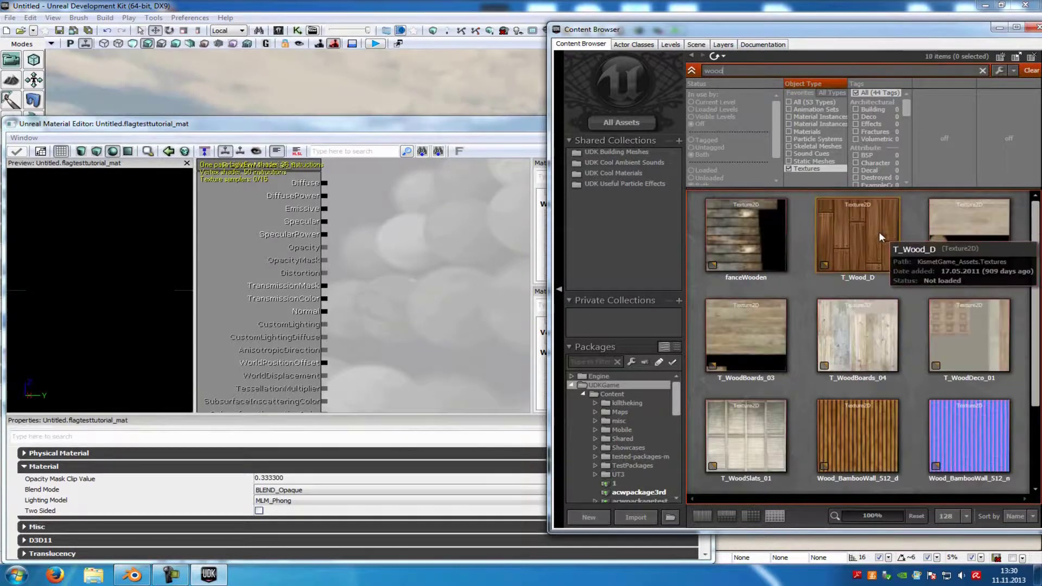
drag(875, 227, 478, 220)
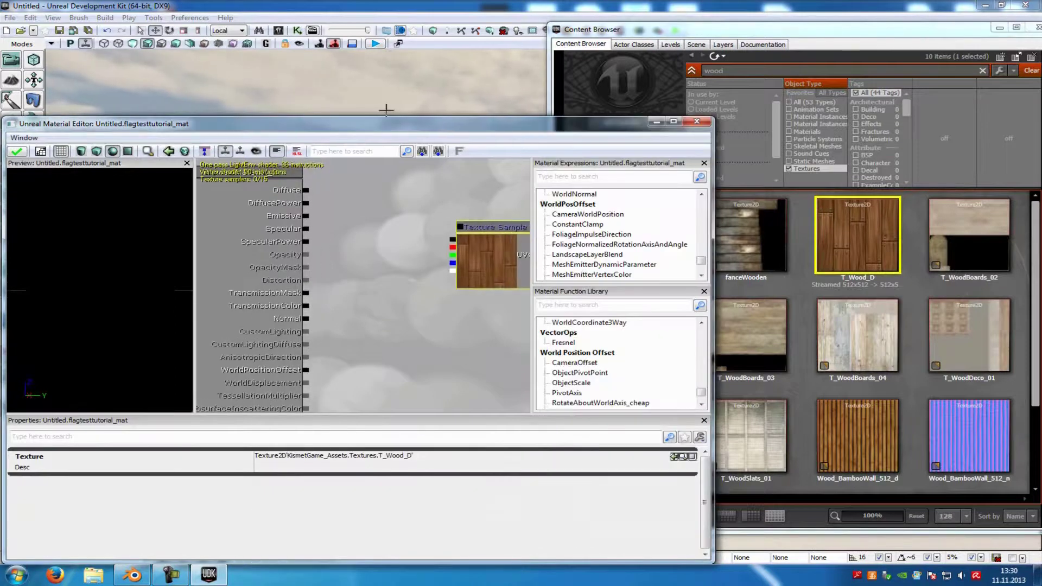
Connect the wood texture sample to Diffuse, enable Two Sided, then apply the changes and close the material.
drag(384, 128, 556, 111)
drag(606, 219, 465, 175)
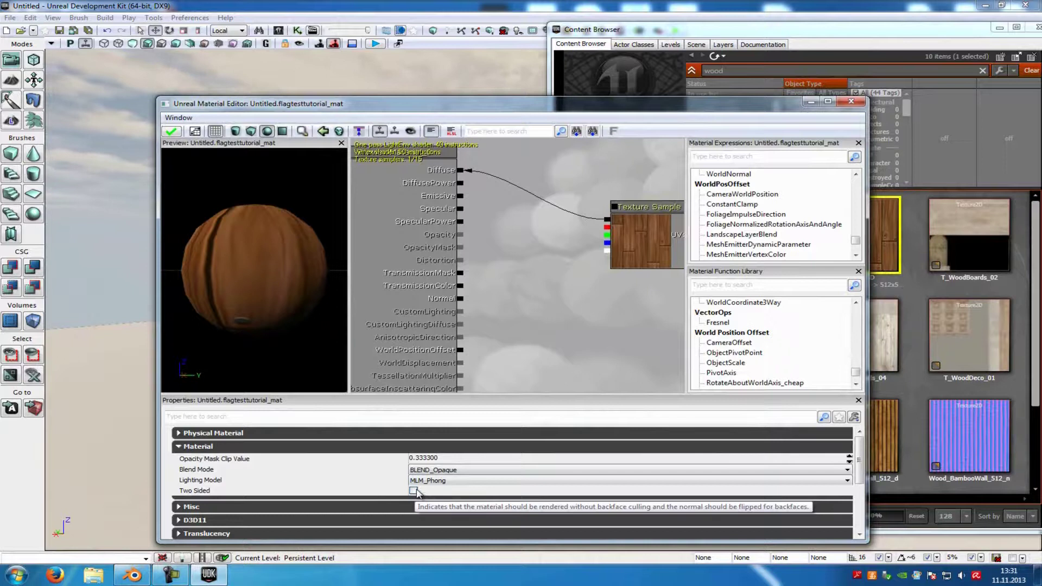
click(414, 490)
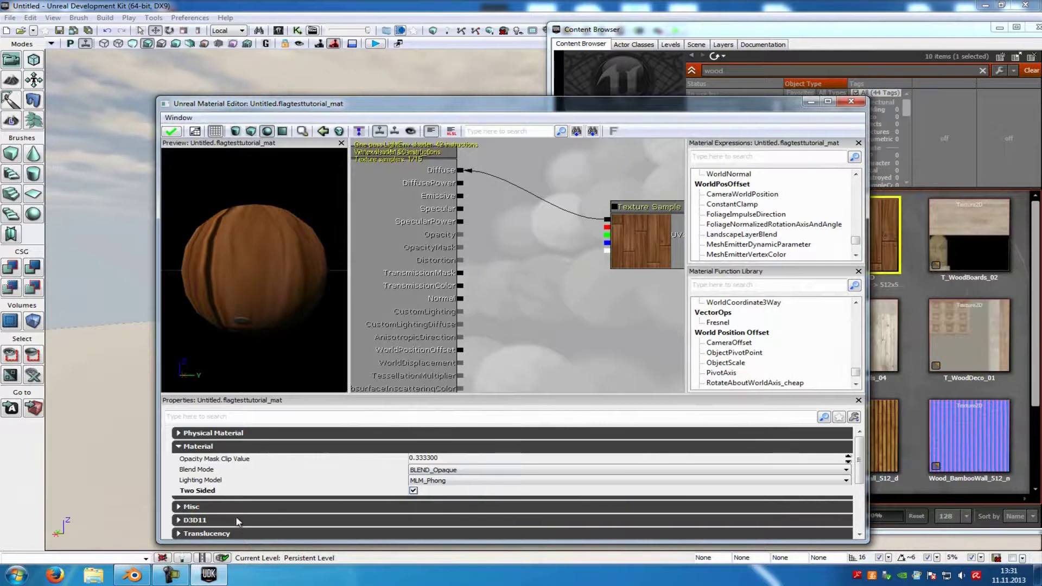
click(171, 132)
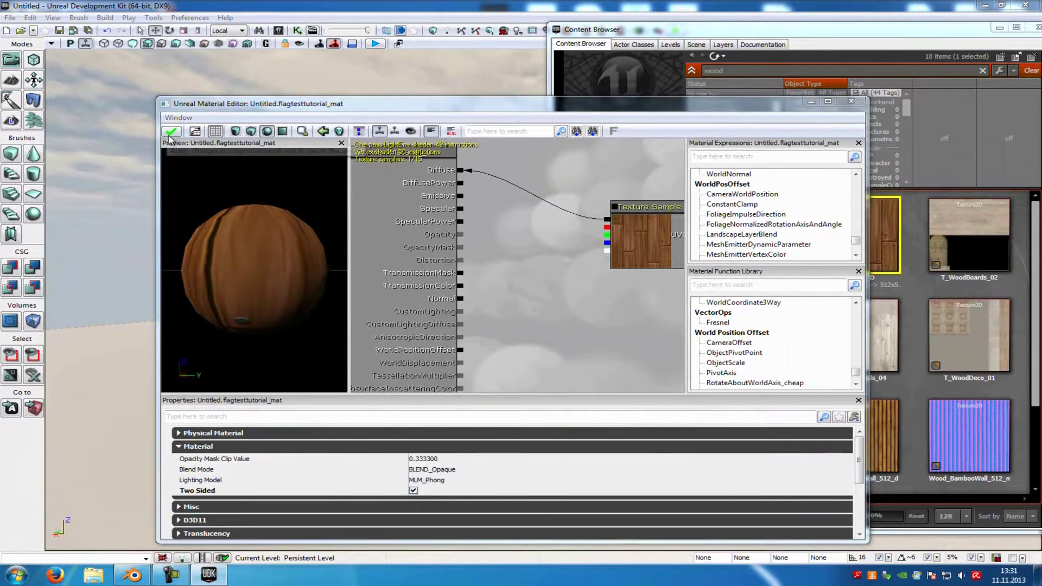
click(851, 101)
Clear the wood search and the Textures filter, and show all assets of the Untitled package.
double_click(757, 70)
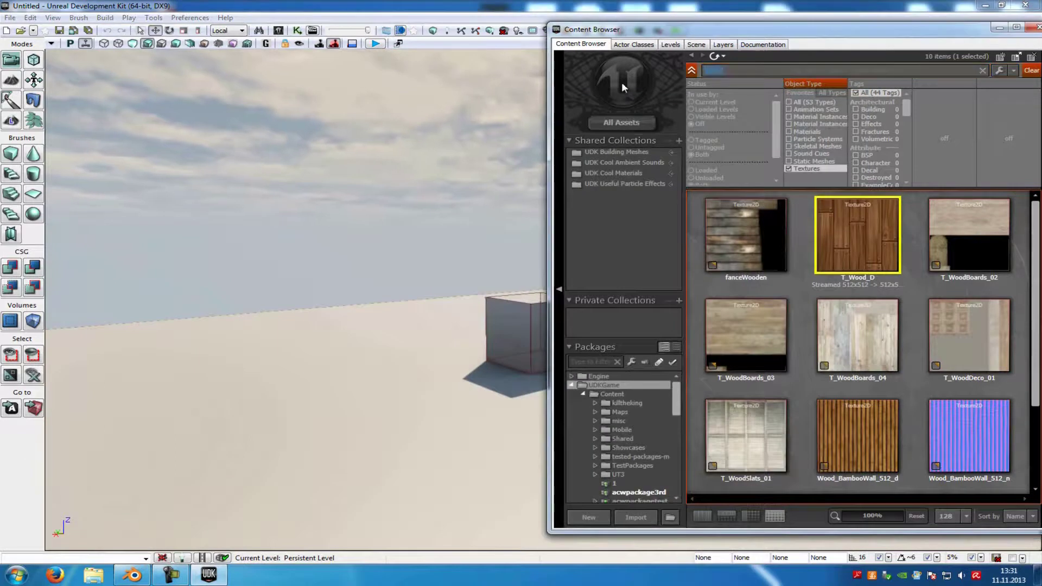
key(BackSpace)
drag(677, 399, 679, 485)
click(640, 455)
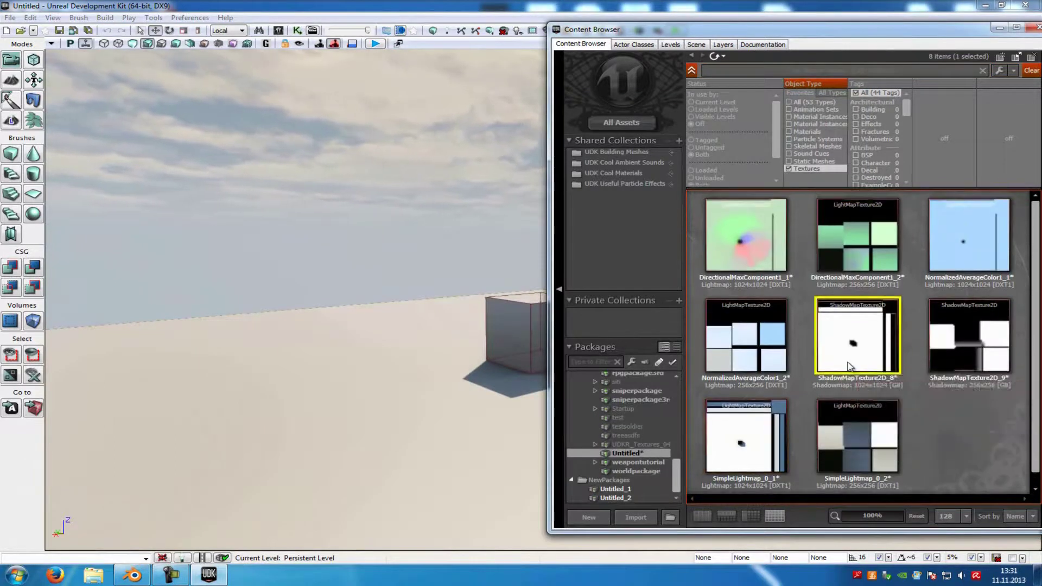
click(790, 169)
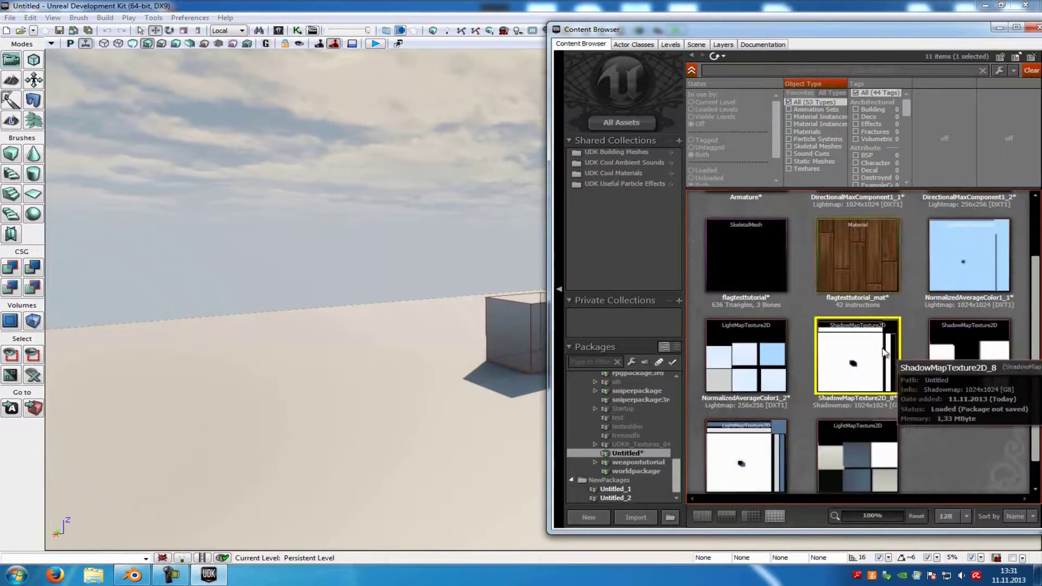
Assign flagtesttutorial_mat to material slot 0 of the flagtesttutorial skeletal mesh and close the AnimSet Editor.
double_click(750, 288)
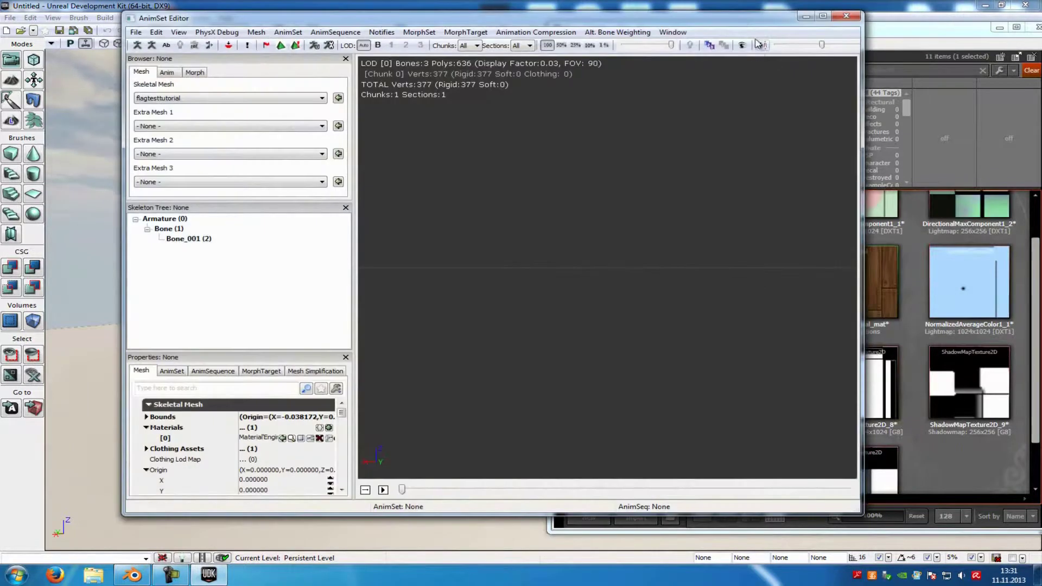
click(859, 270)
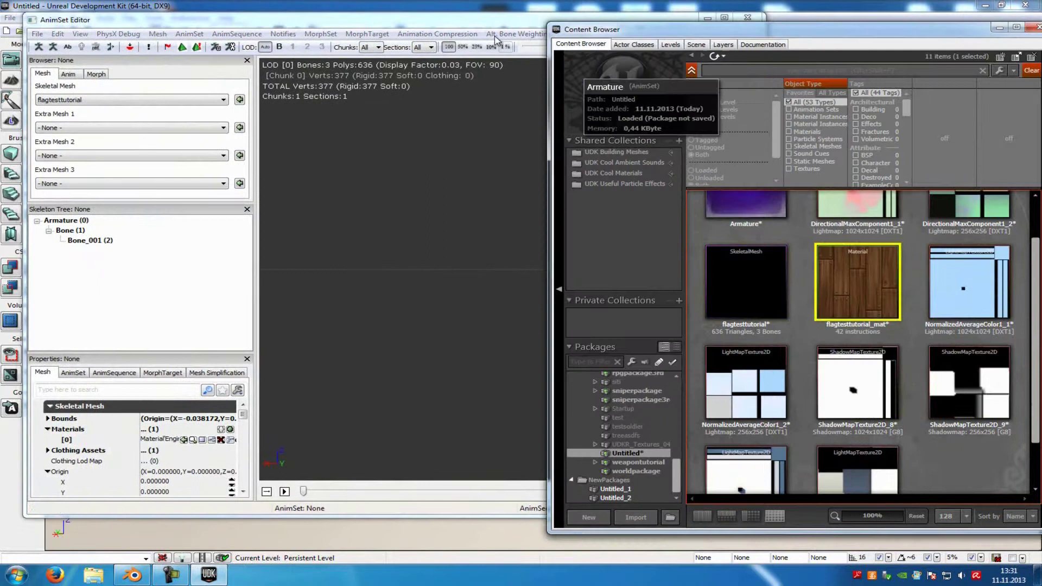
click(461, 24)
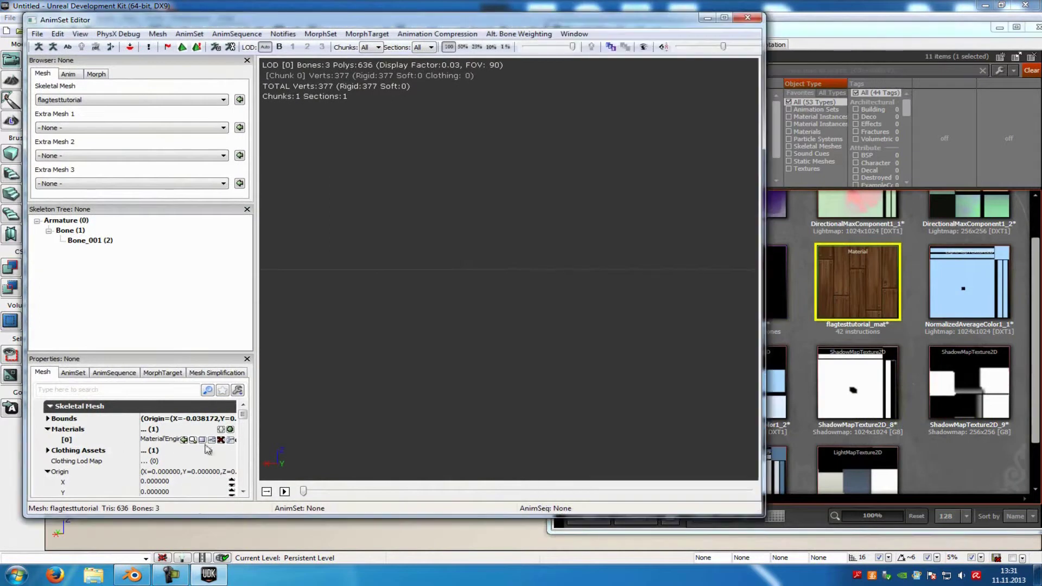
click(184, 440)
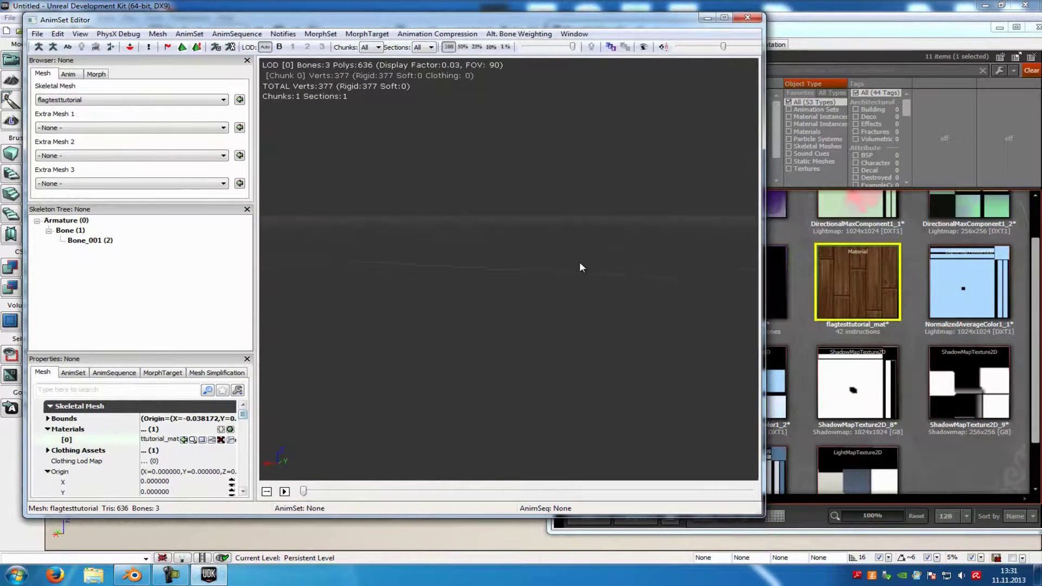
click(748, 16)
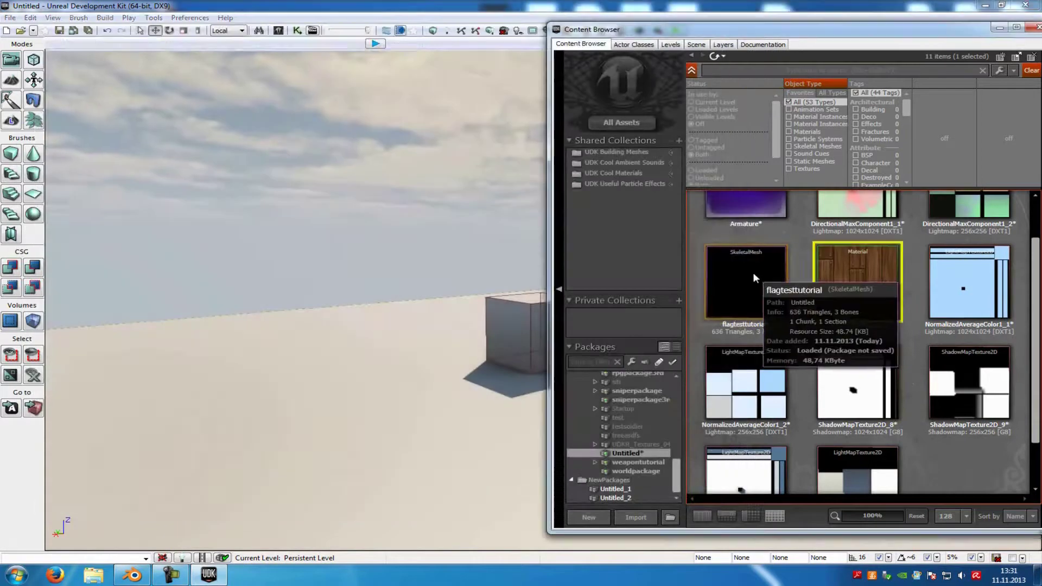
Place flagtesttutorial in the level as a SkeletalMesh actor on the ground near the box.
drag(754, 270, 642, 266)
drag(391, 429, 280, 433)
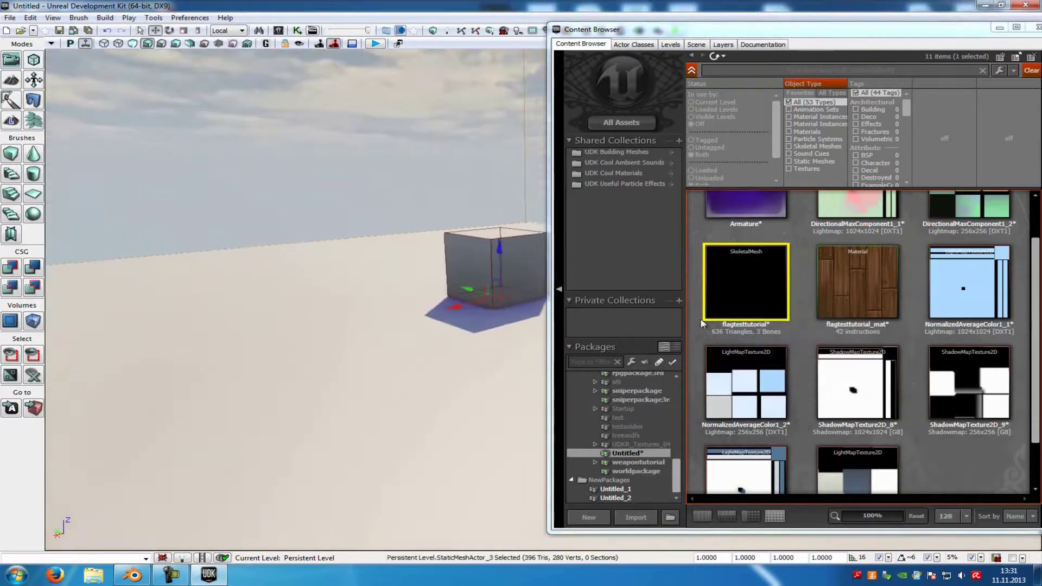
right_click(279, 433)
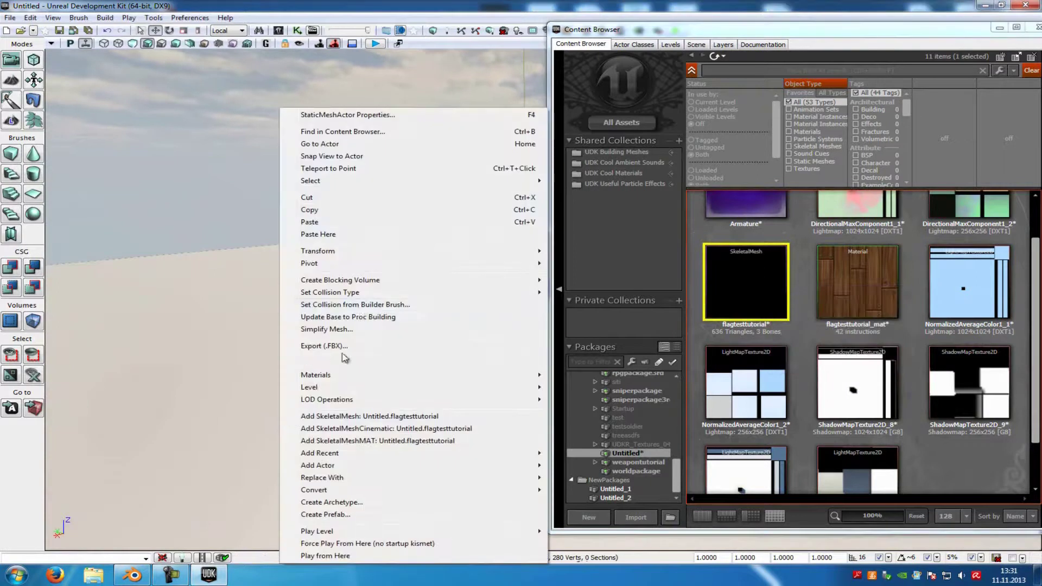
click(376, 421)
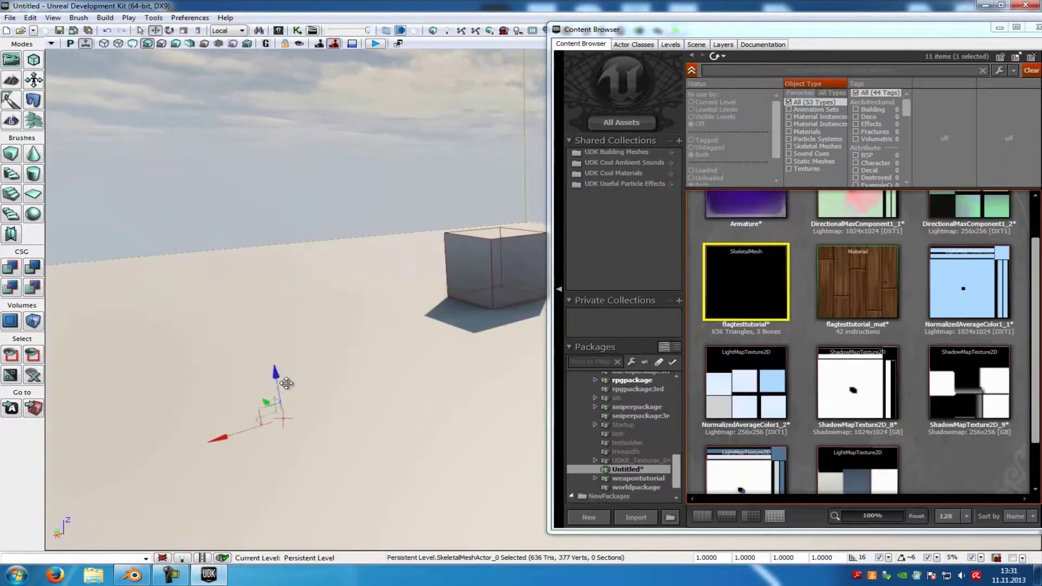
Scale the placed flag actor uniformly to about 117.5 and rotate it so its pole points toward the box.
drag(269, 374, 52, 477)
click(184, 30)
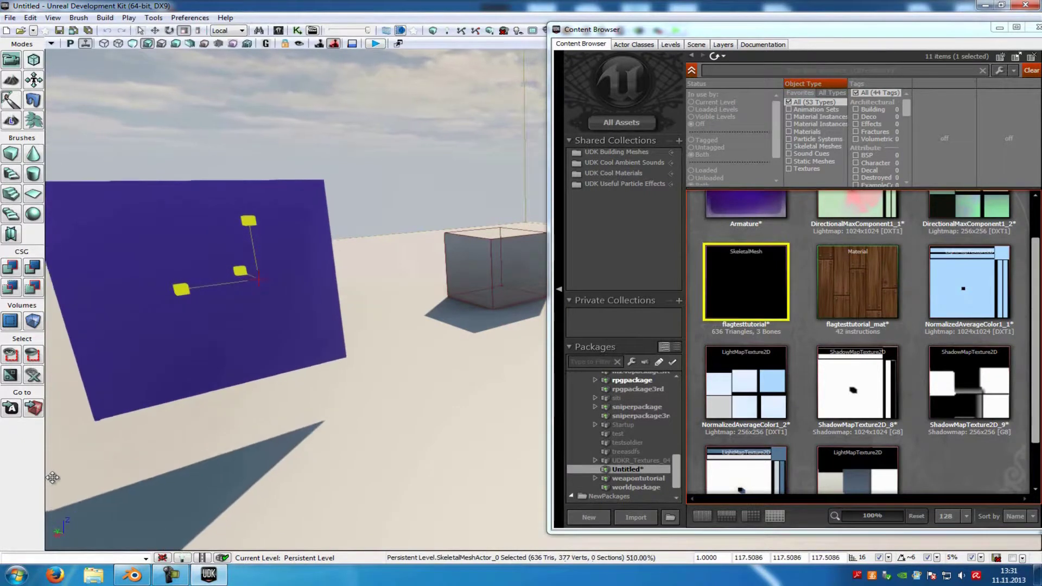
click(169, 31)
drag(217, 227, 665, 307)
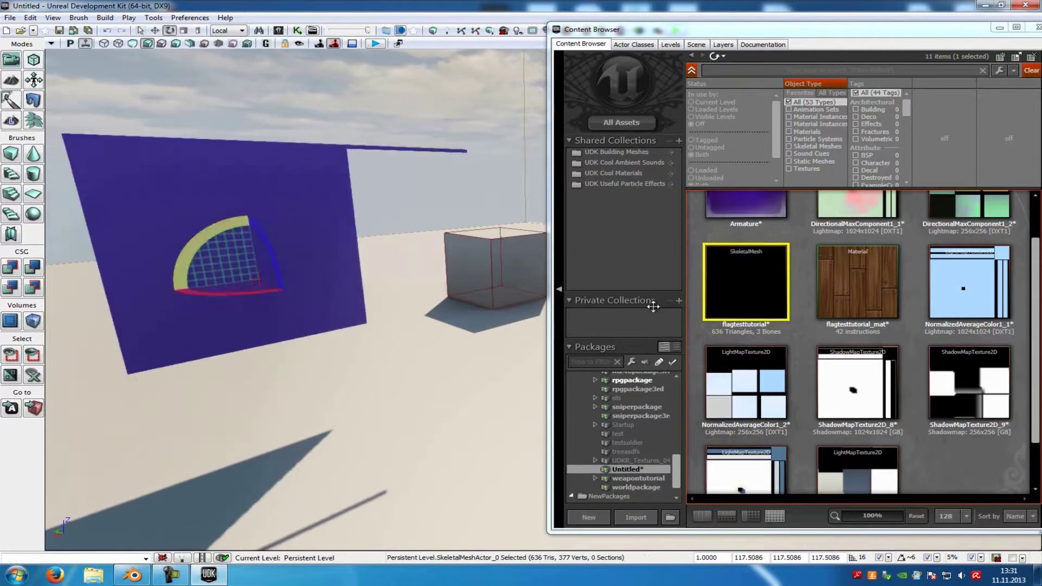
Turn on Enable Cloth Simulation and Cloth Awake On Startup in the flag actor's properties, filtered by "cloth".
double_click(211, 211)
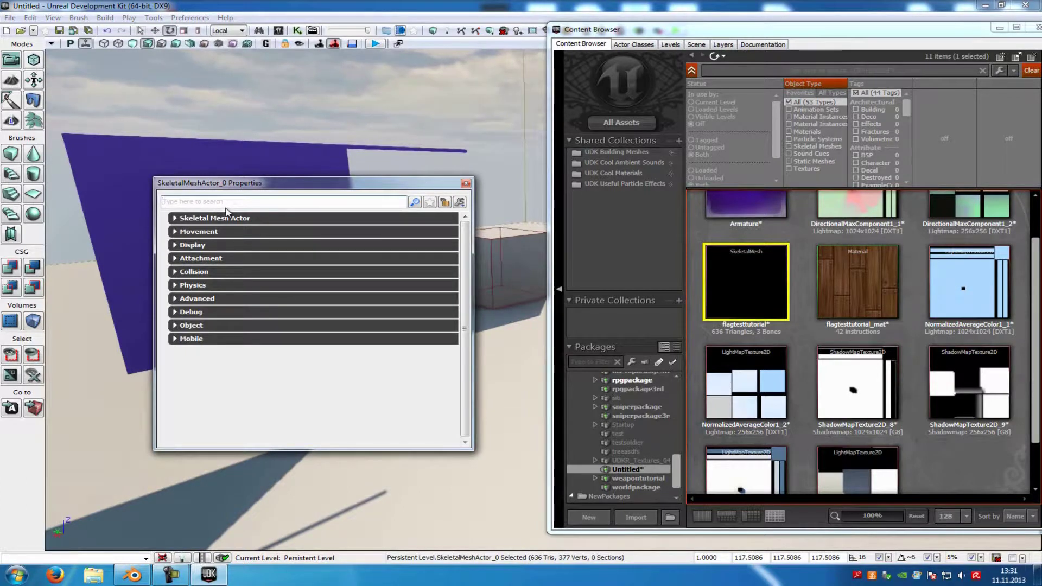
text(cloth)
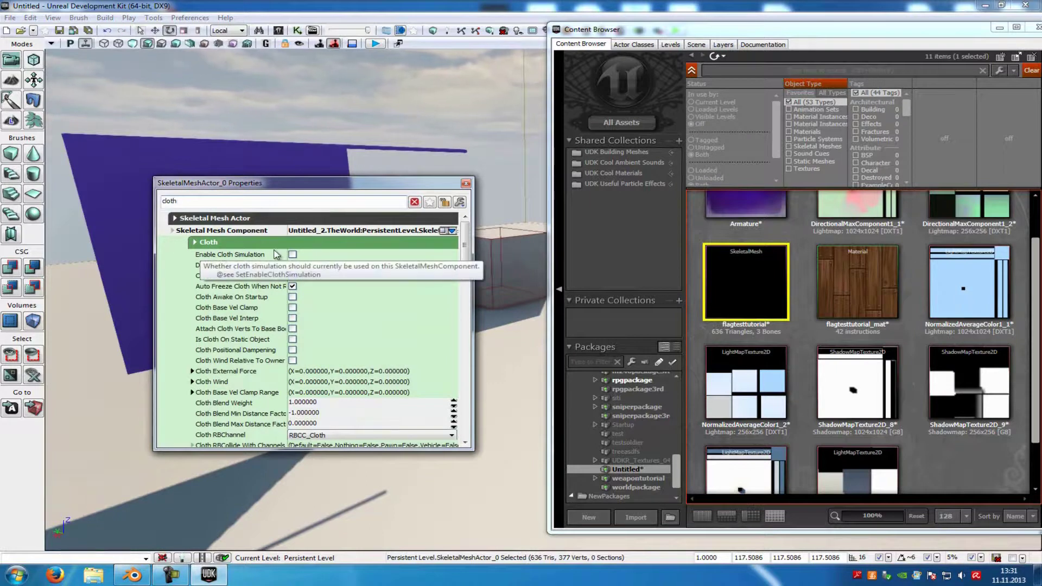
click(293, 255)
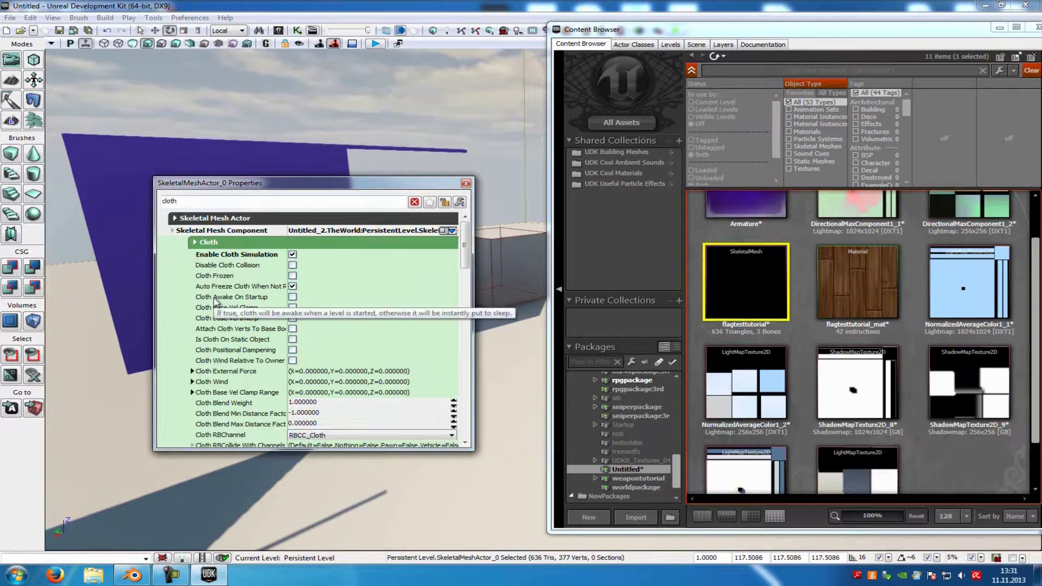
click(293, 297)
drag(253, 186, 545, 145)
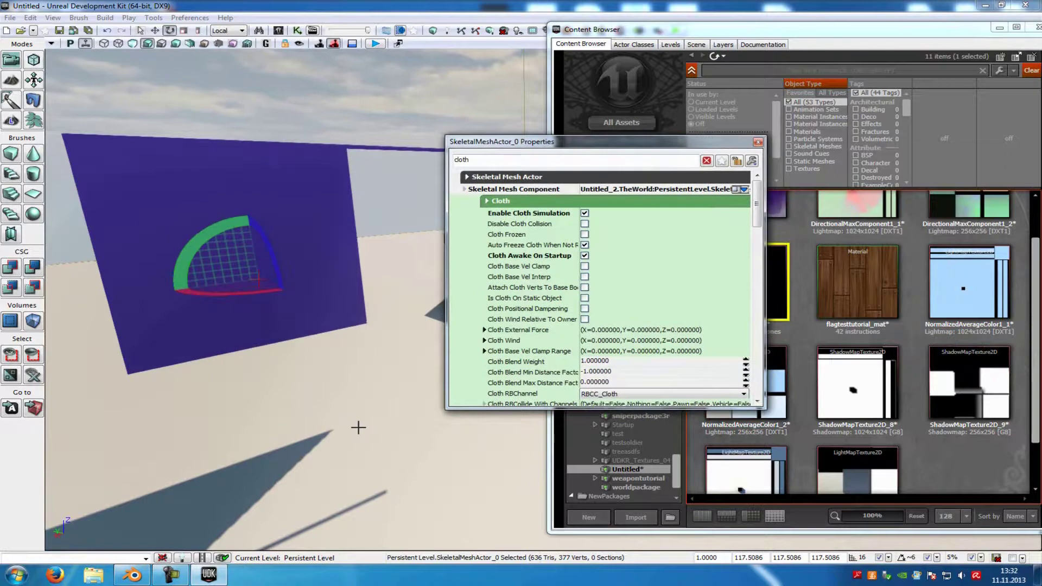
Set the flag actor's Cloth Wind to X 2, Y 3 and Z 1, and close its properties.
click(485, 340)
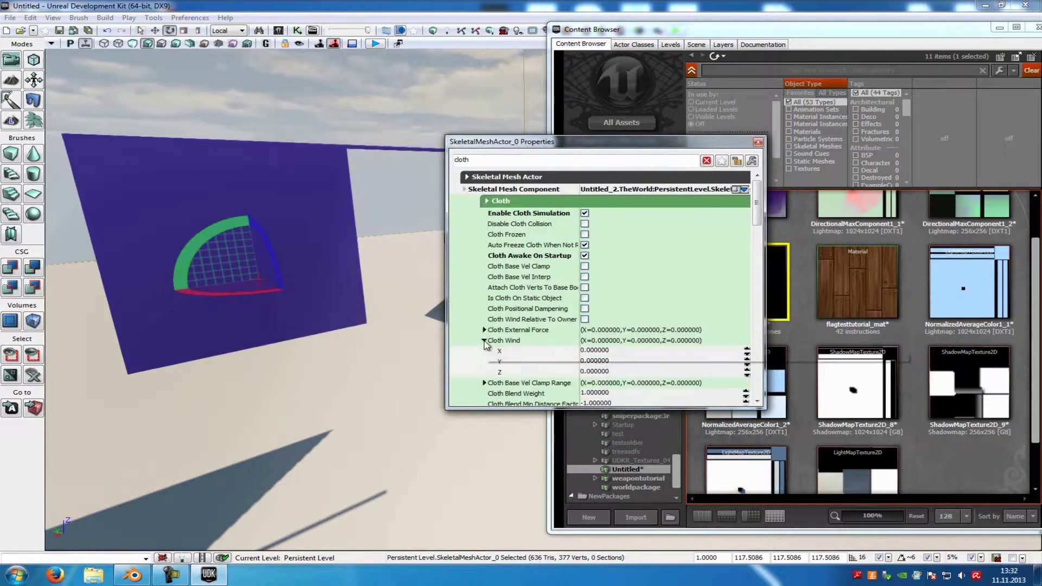
click(627, 353)
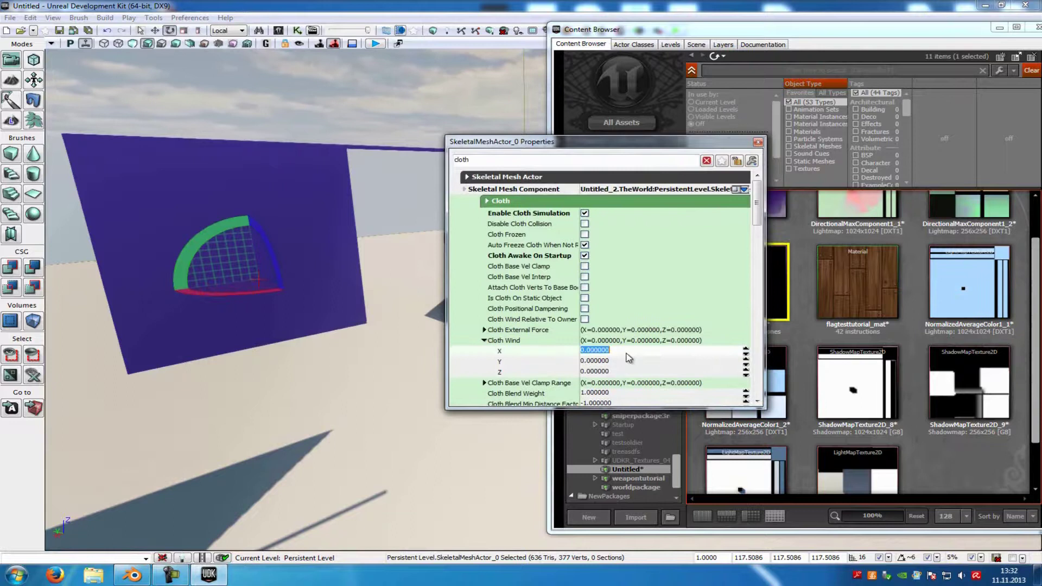
text(2)
key(Tab)
text(3)
key(Tab)
text(1)
click(621, 364)
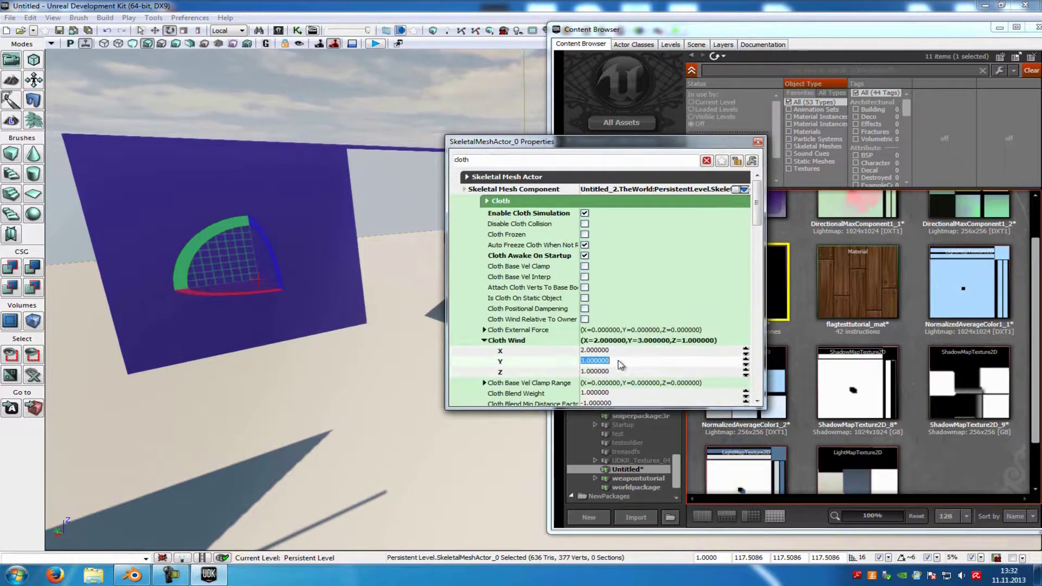
click(759, 142)
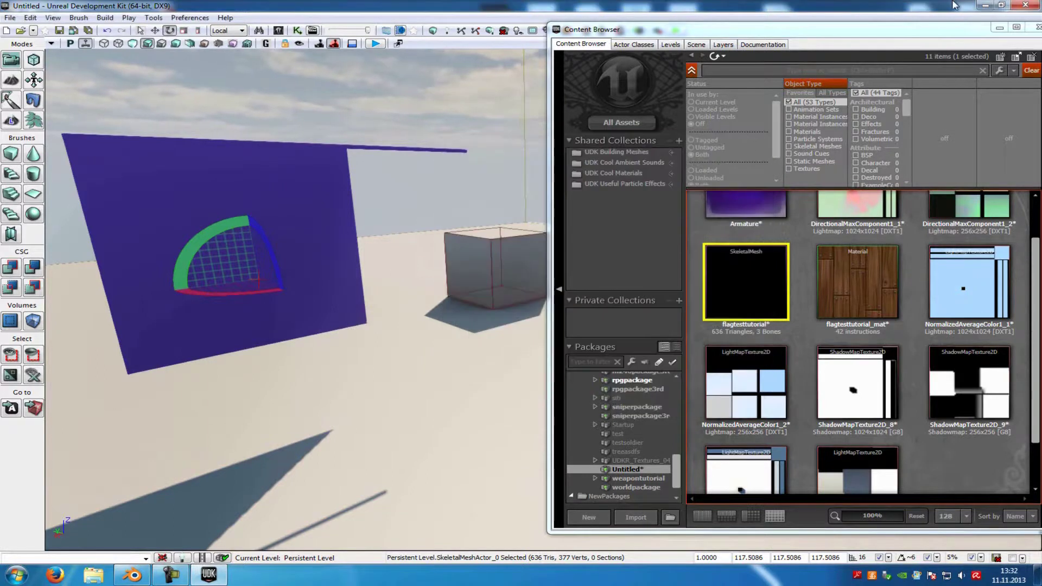
Minimize the Content Browser and try twice to play the level from the ground near the flag and box.
click(1000, 27)
right_click(660, 500)
click(696, 482)
click(594, 313)
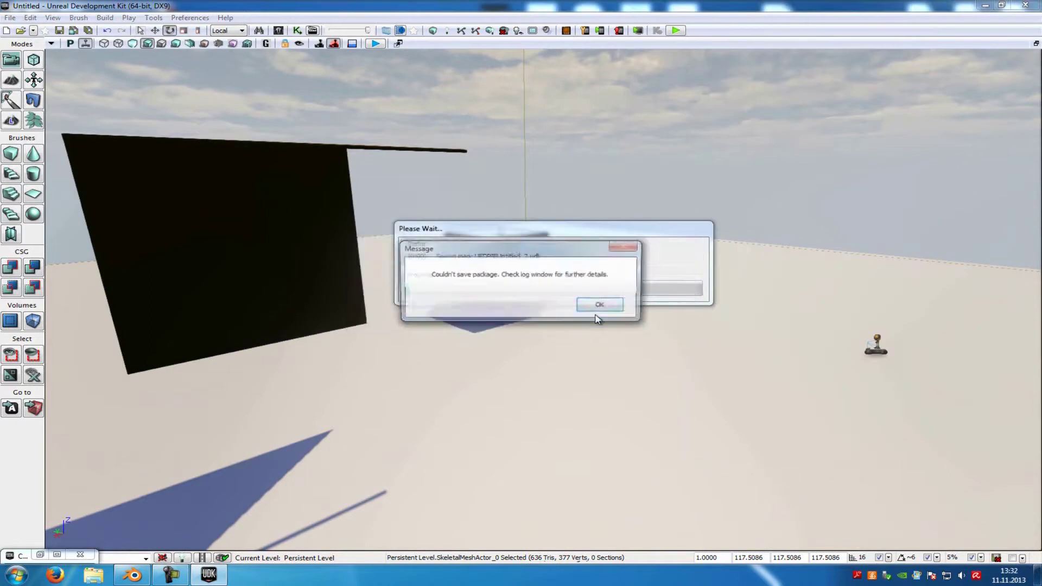
click(598, 304)
right_click(604, 513)
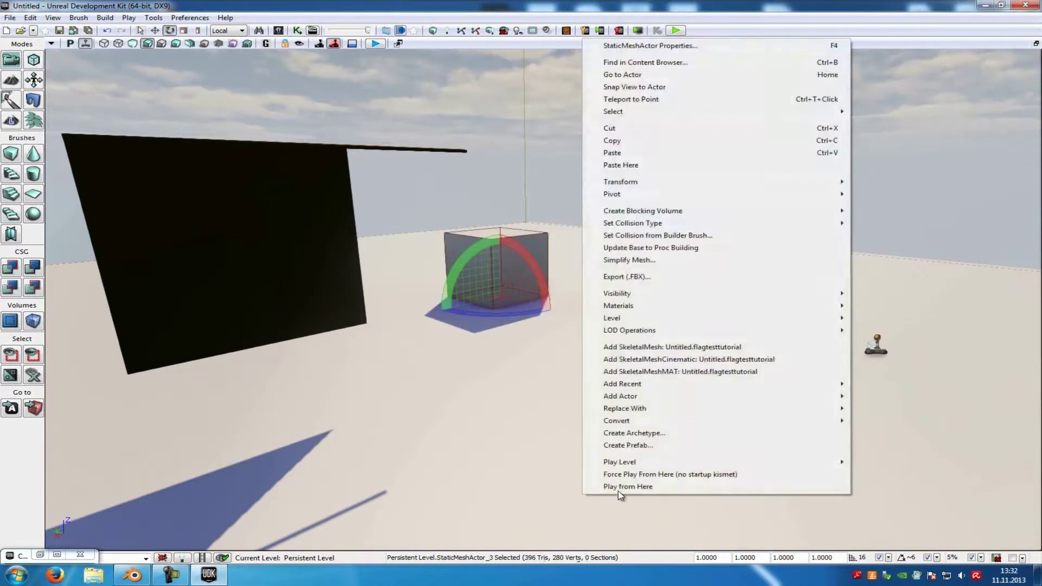
click(621, 487)
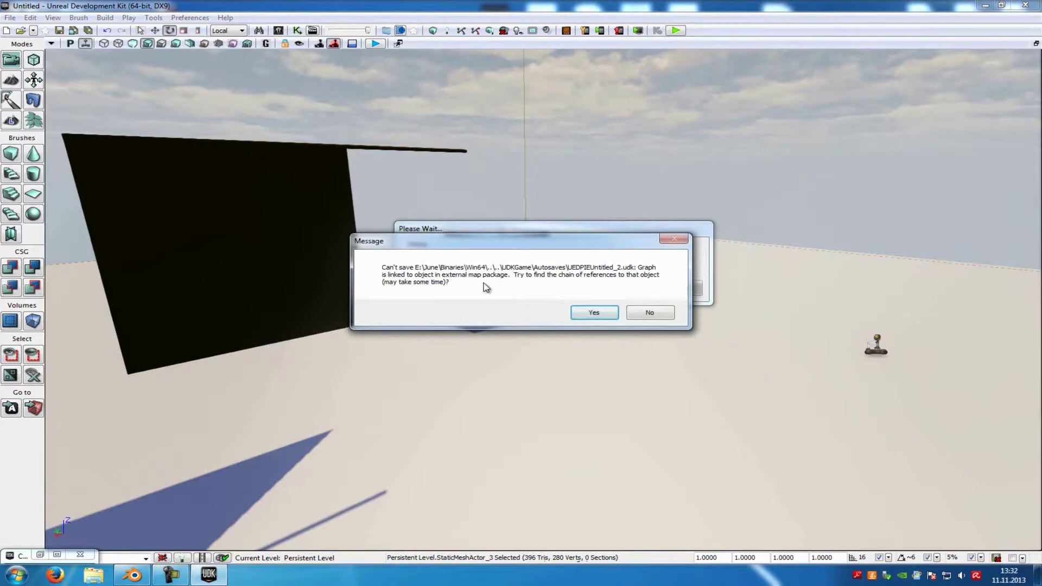
click(650, 312)
click(594, 313)
click(600, 302)
Reopen the Content Browser and save the Untitled package.
drag(609, 305, 514, 402)
key(ctrl+shift+f)
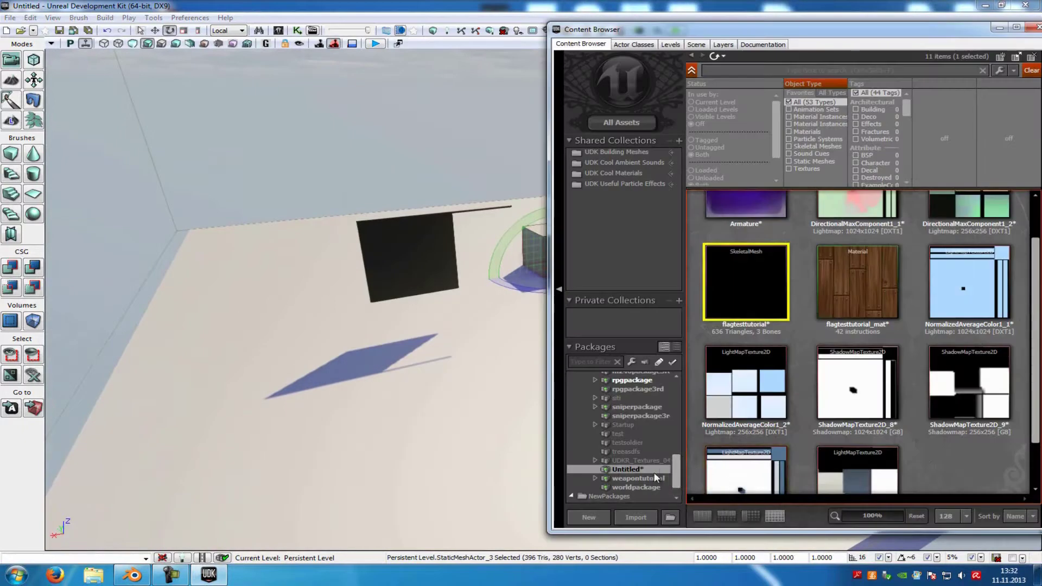
right_click(643, 469)
click(682, 337)
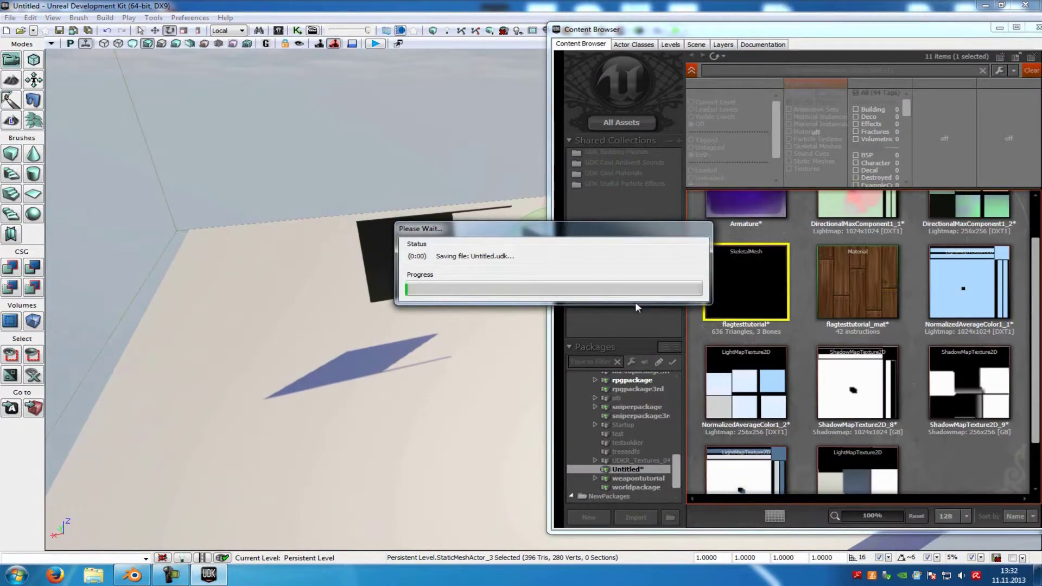
Try again to play the level from the open ground with the Untitled package saved.
right_click(575, 502)
click(603, 494)
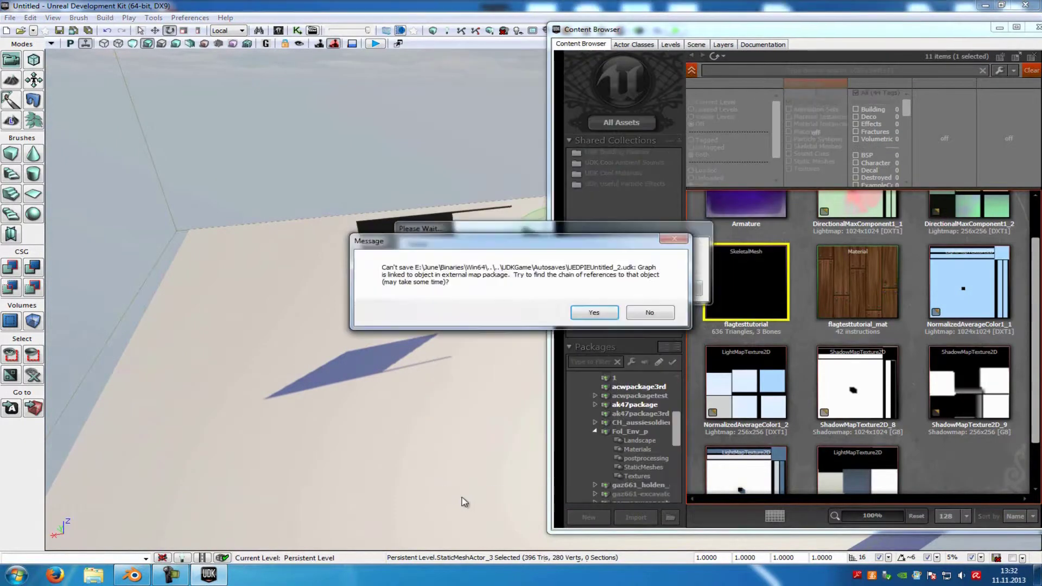
click(594, 313)
click(608, 302)
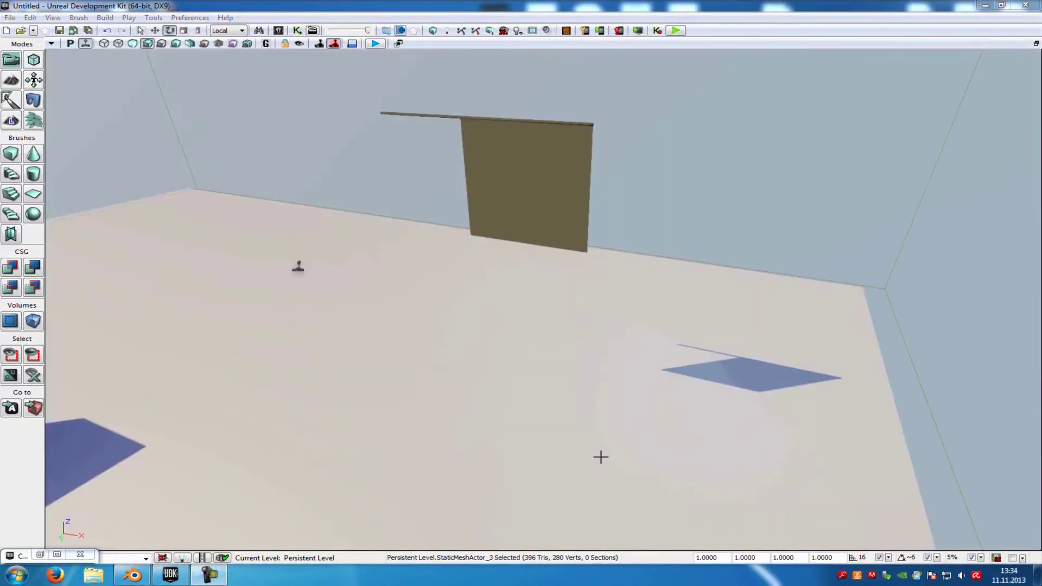
Play the level from the ground in front of the flag, examine the cloth's movement, and end the preview.
right_click(512, 468)
click(540, 452)
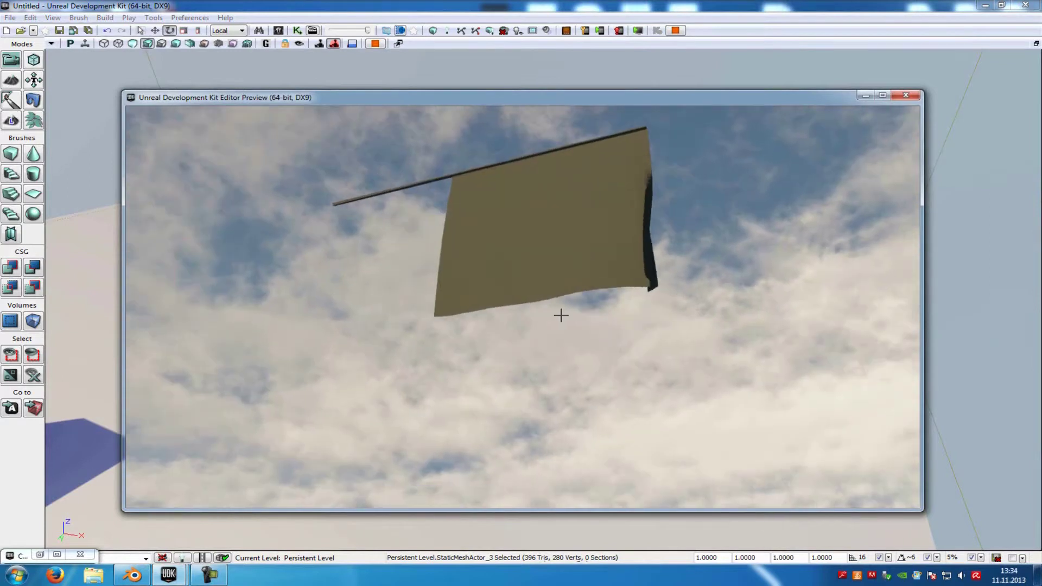
key(Escape)
Set the flag actor's Cloth Wind to X 20 and Y 18, and close its properties.
click(575, 204)
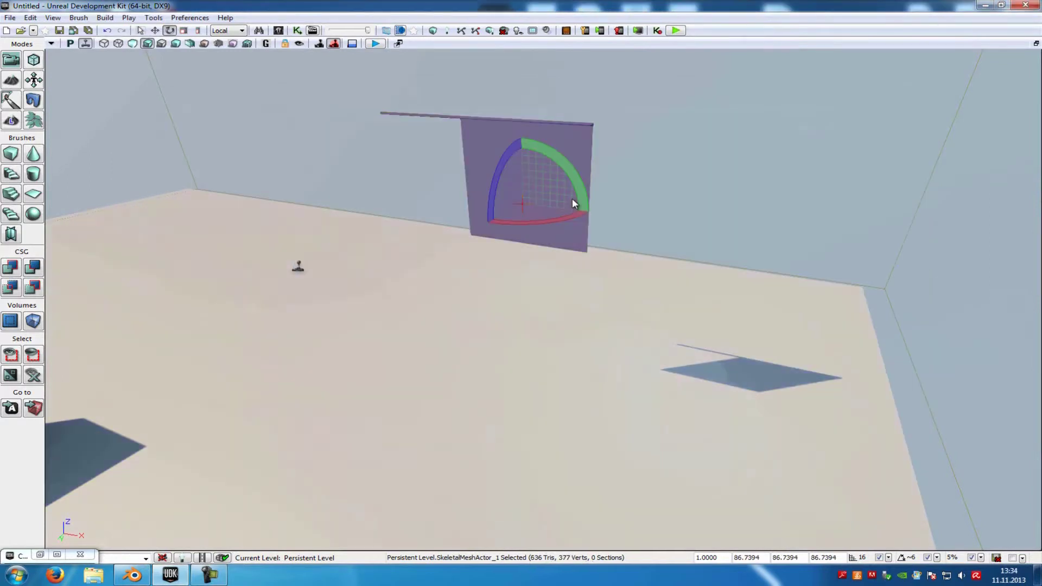
double_click(572, 203)
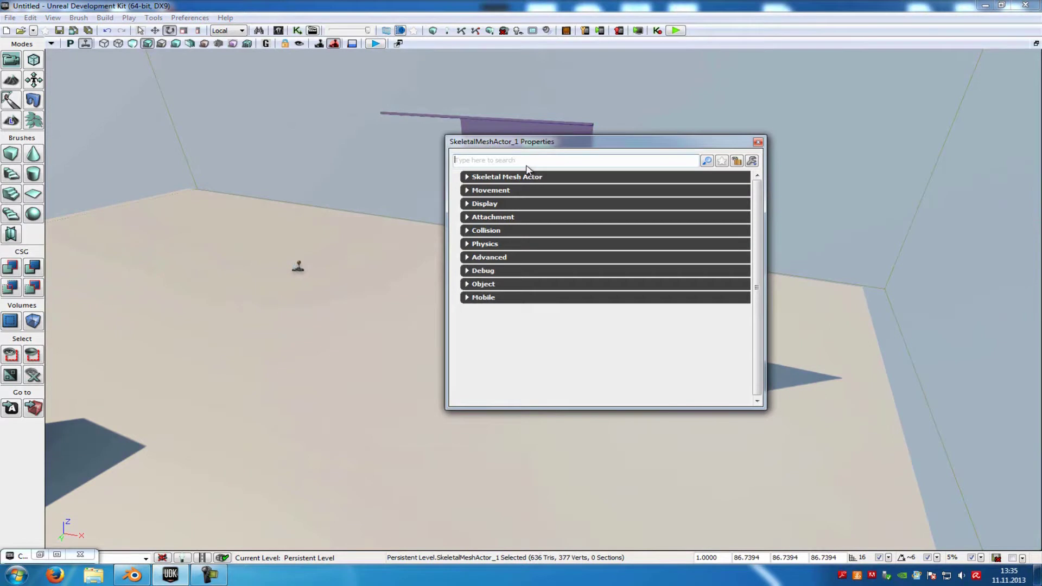
text(cloth)
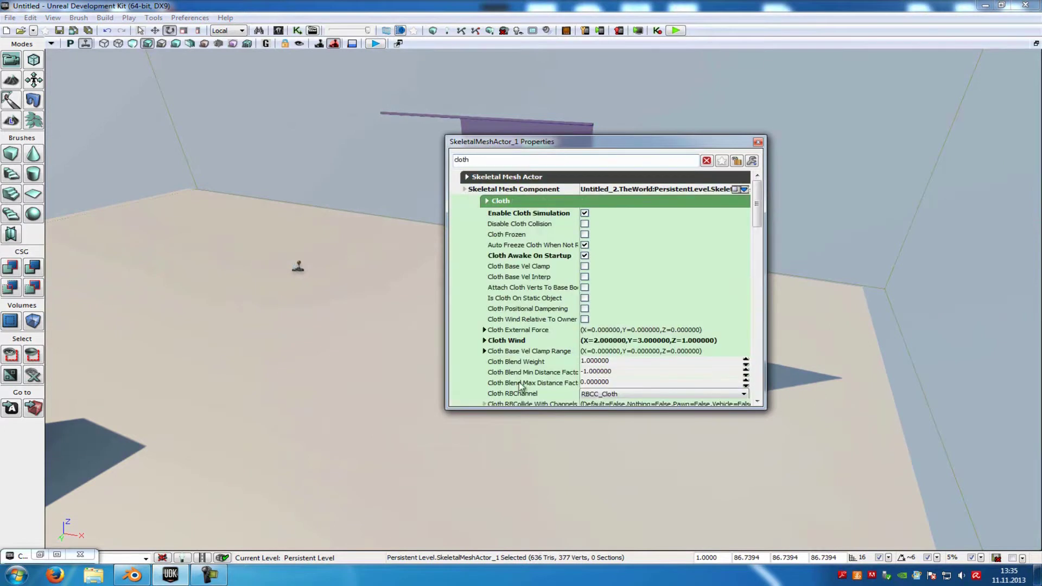
click(484, 341)
click(624, 350)
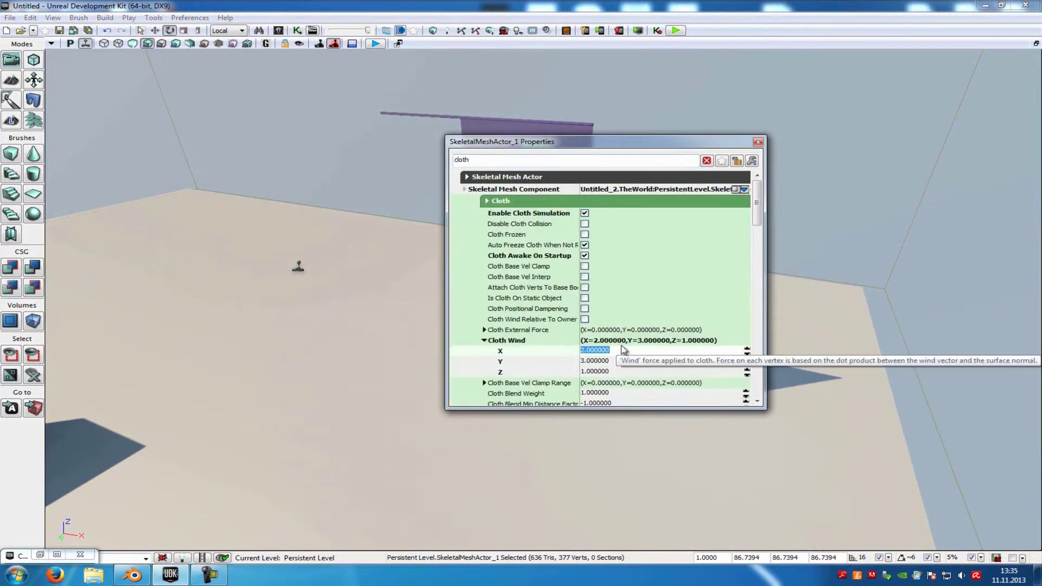
text(2)
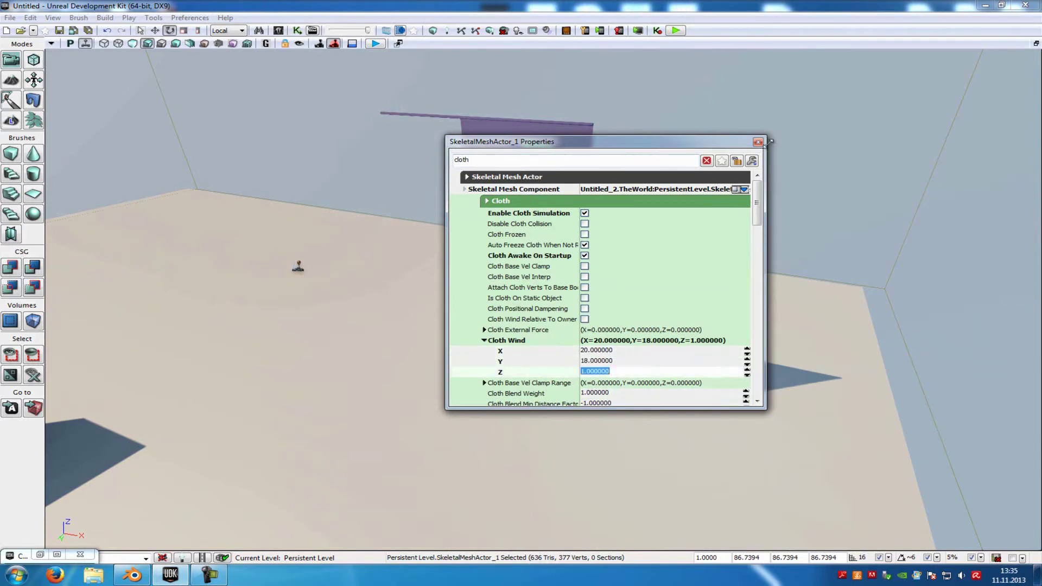
click(758, 142)
Play the level from the ground in front of the flag to check the cloth under the stronger wind.
click(488, 474)
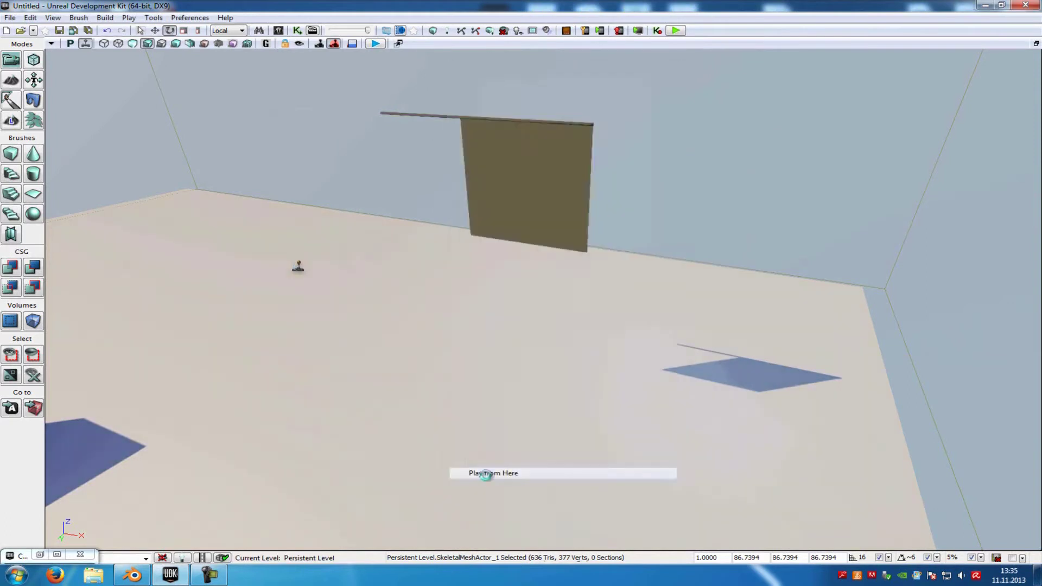